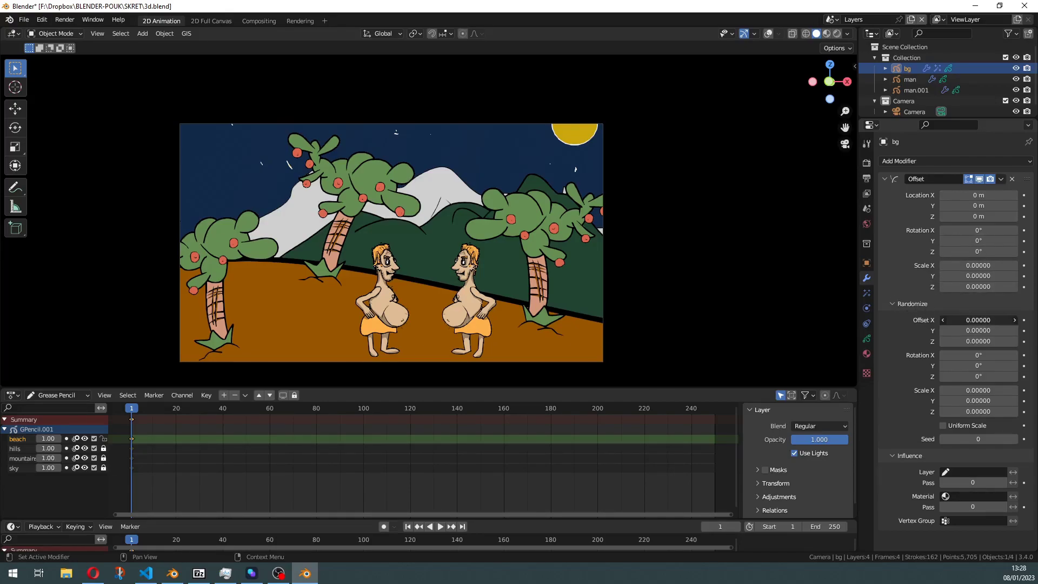
Test random X jitter on the bg Offset modifier, reset it to zero, and bring up the Blender 3.5 window
mouse_move(968, 320)
mouse_down()
mouse_move(984, 320)
mouse_move(974, 330)
mouse_move(984, 330)
mouse_move(968, 330)
mouse_up()
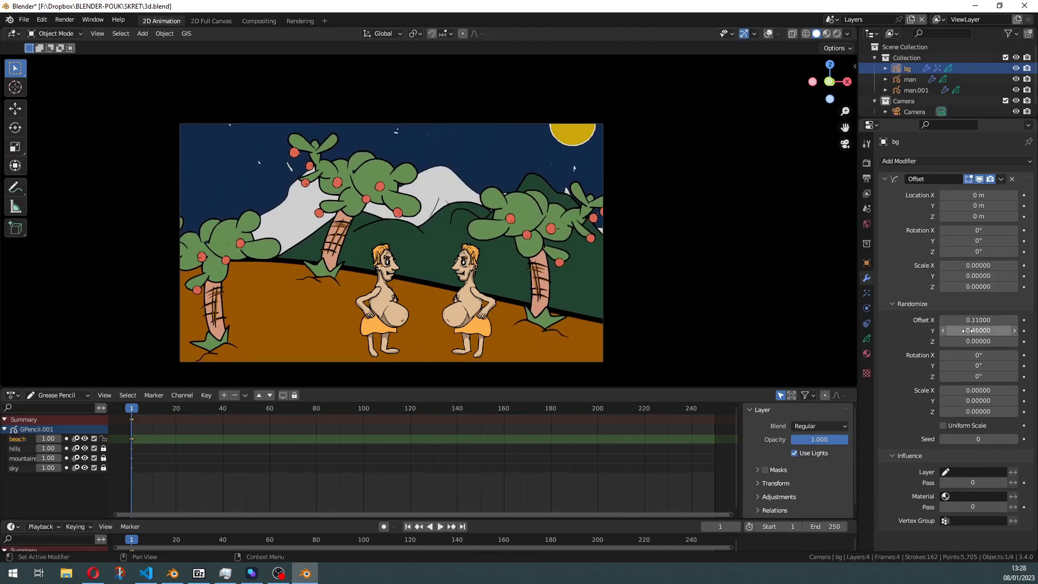
key(BackSpace)
key(BackSpace)
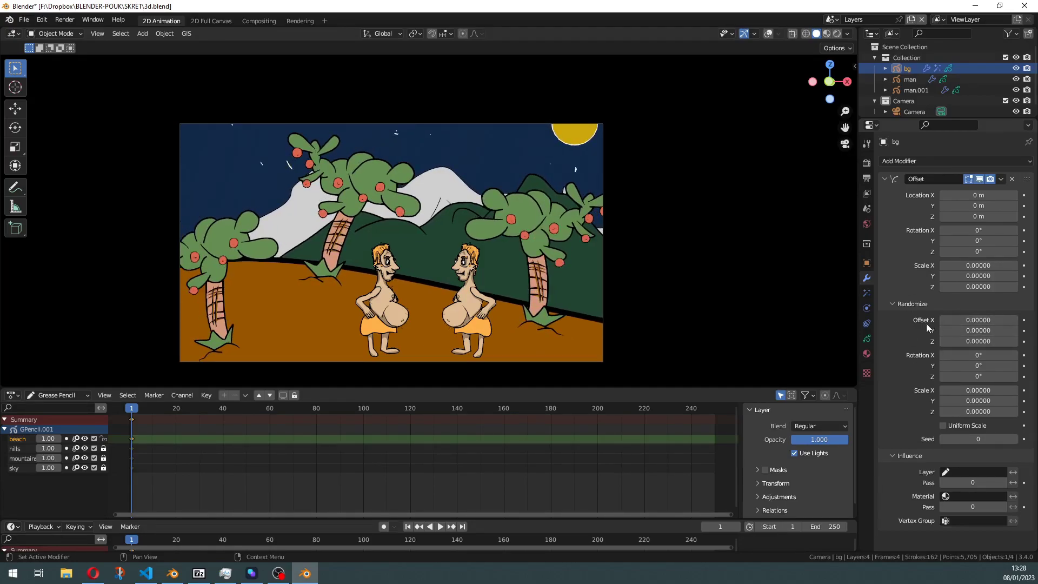
click(172, 574)
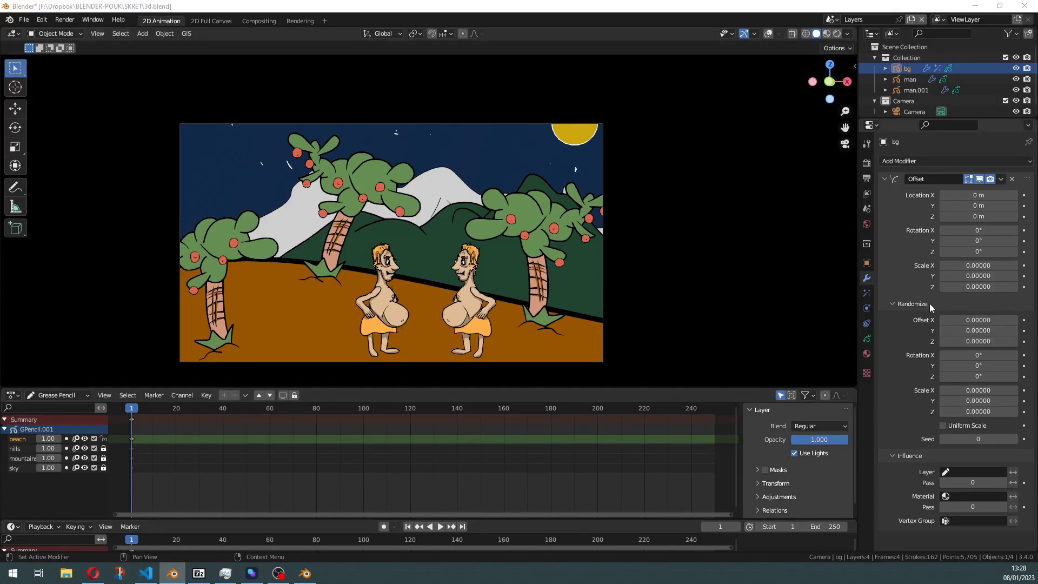
key(alt+Tab)
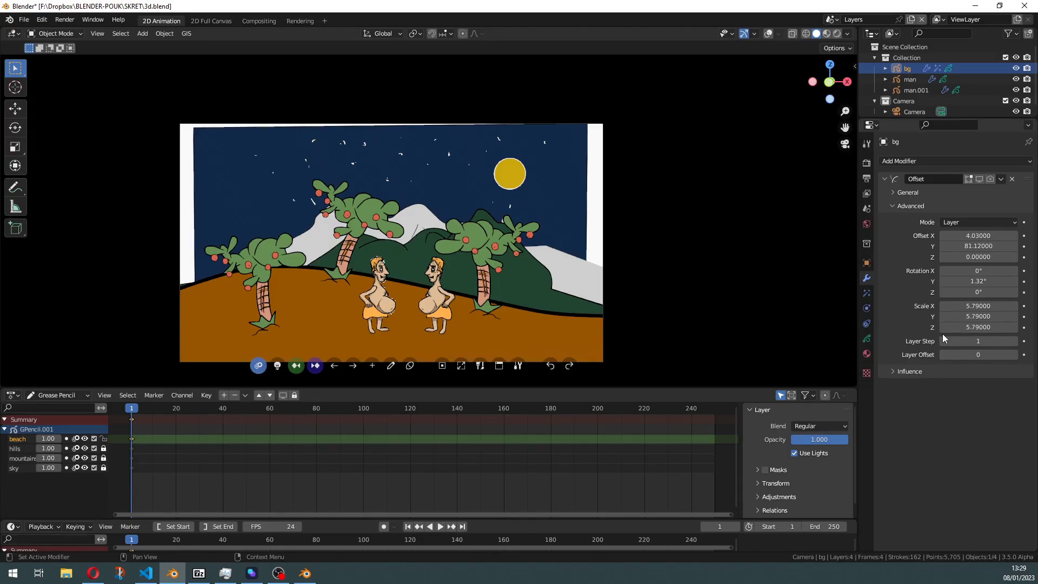
click(895, 194)
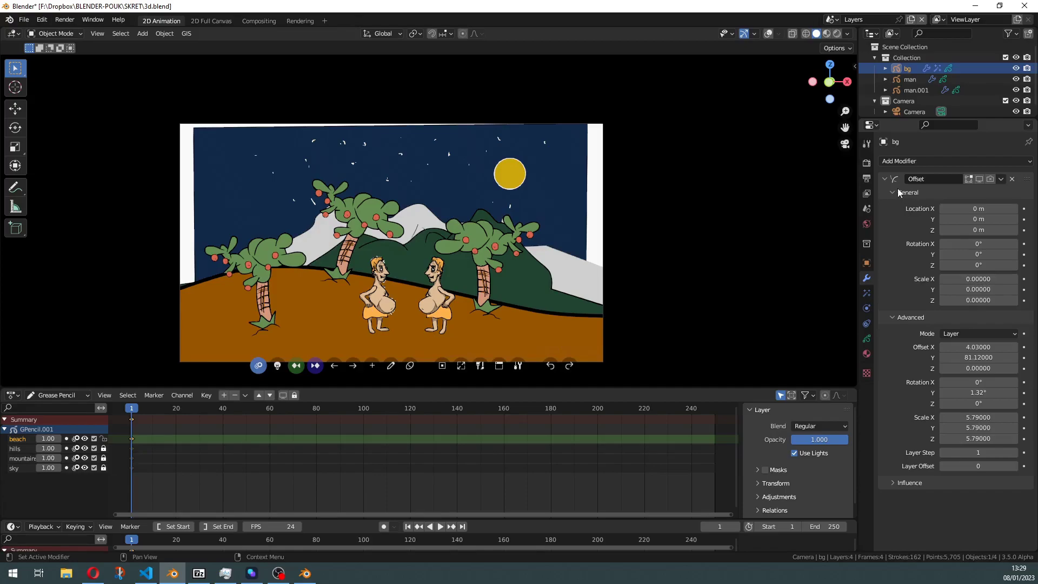
click(894, 193)
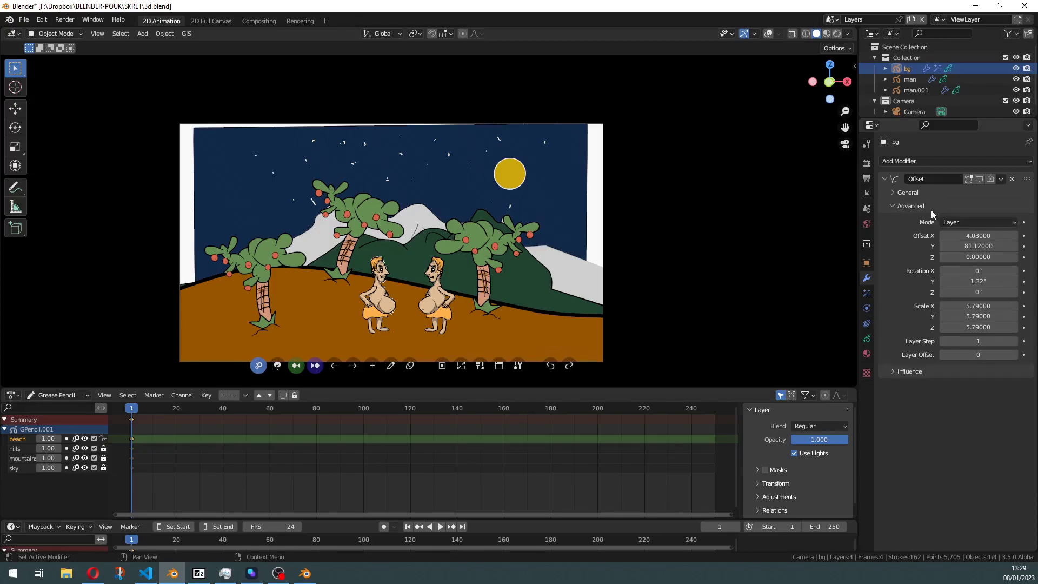
click(964, 219)
Orbit out of camera view and toggle the sky, mountains and hills layers off, then back on
mouse_move(506, 290)
middle_down()
mouse_move(464, 281)
mouse_move(407, 342)
middle_up()
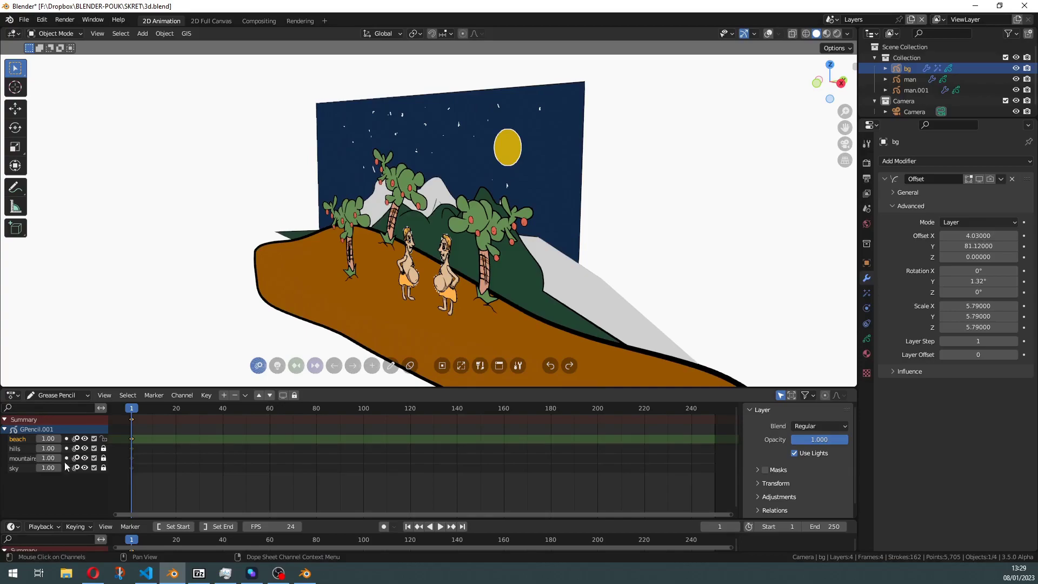
click(85, 468)
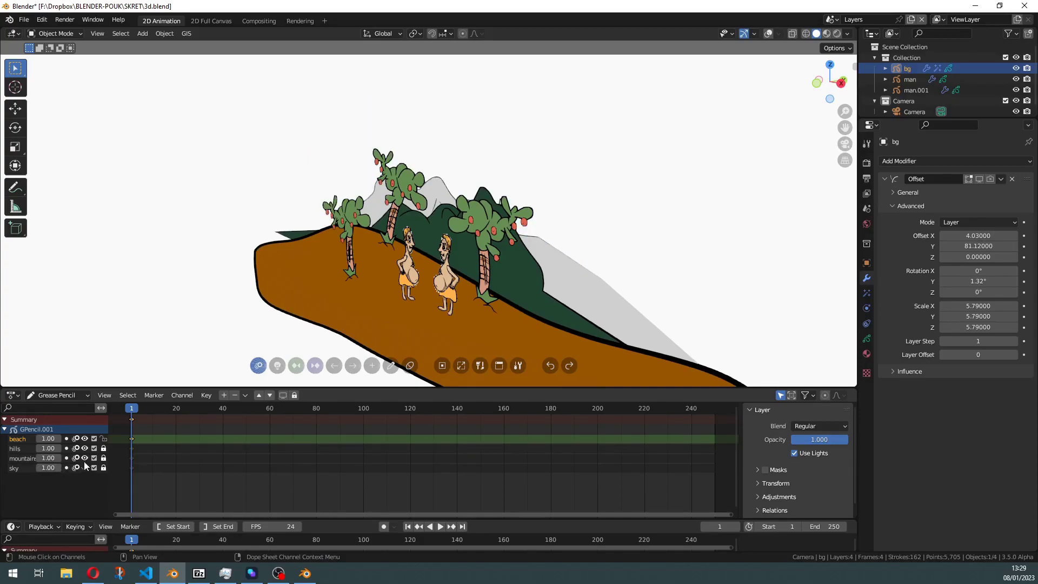
click(86, 456)
click(87, 448)
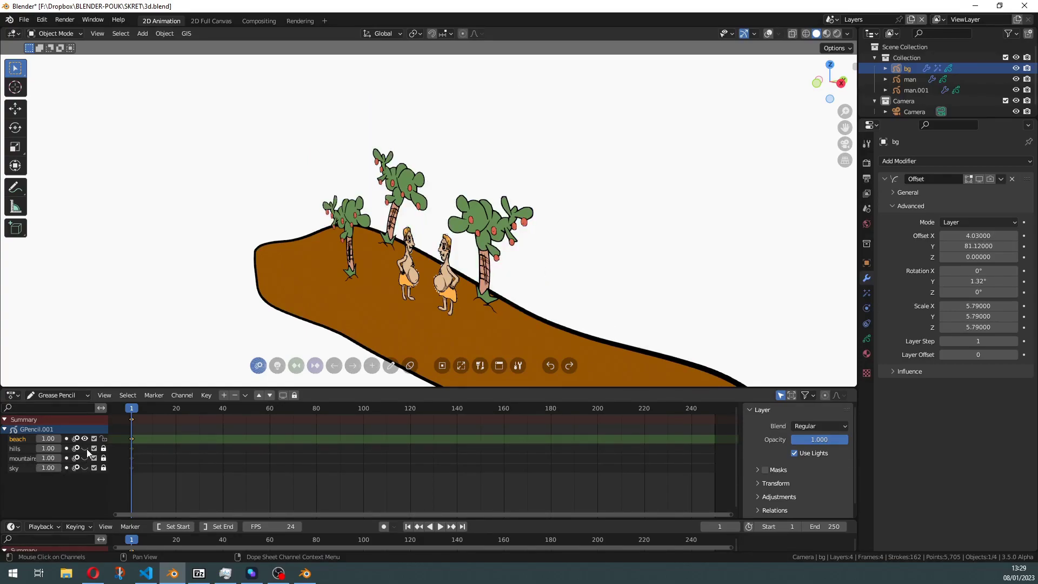
click(85, 448)
click(85, 457)
click(84, 468)
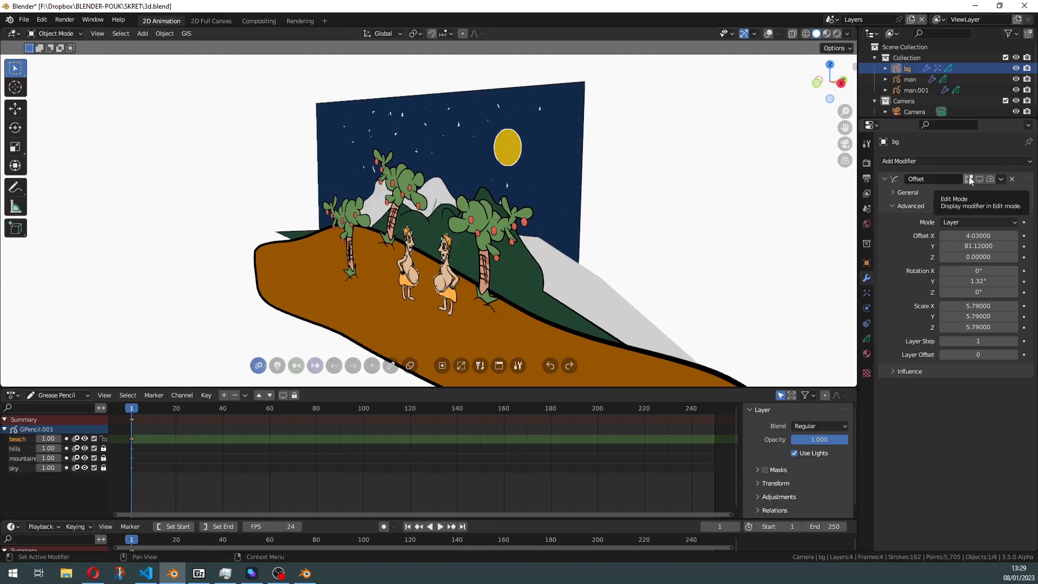
Enable the bg Offset modifier in all modes and set Offset Y to 89.92 and Scale to 5.91
drag(969, 178, 991, 179)
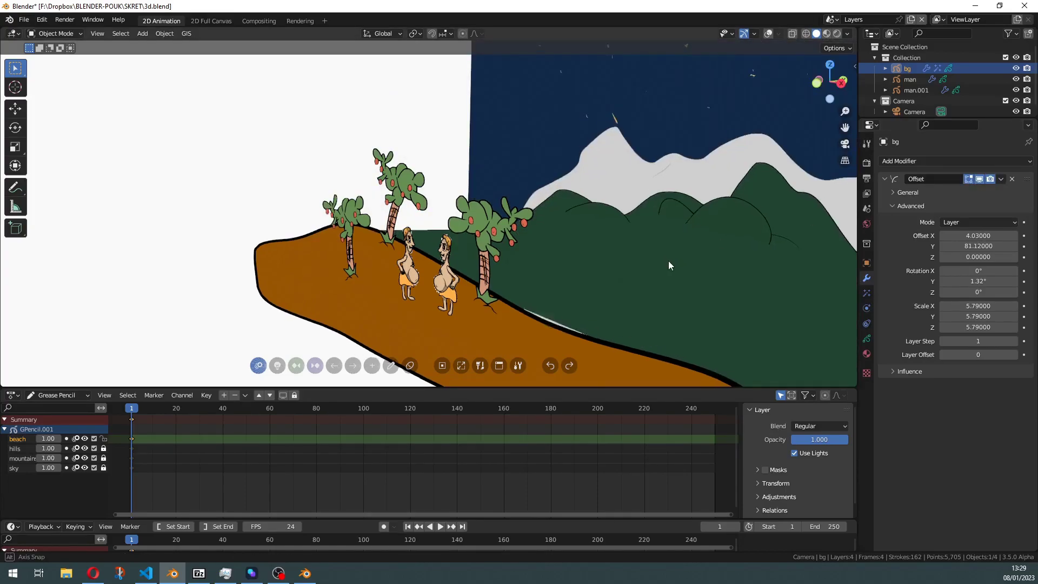
mouse_move(668, 260)
middle_down()
mouse_move(645, 273)
mouse_move(708, 259)
mouse_move(609, 284)
mouse_move(660, 281)
middle_up()
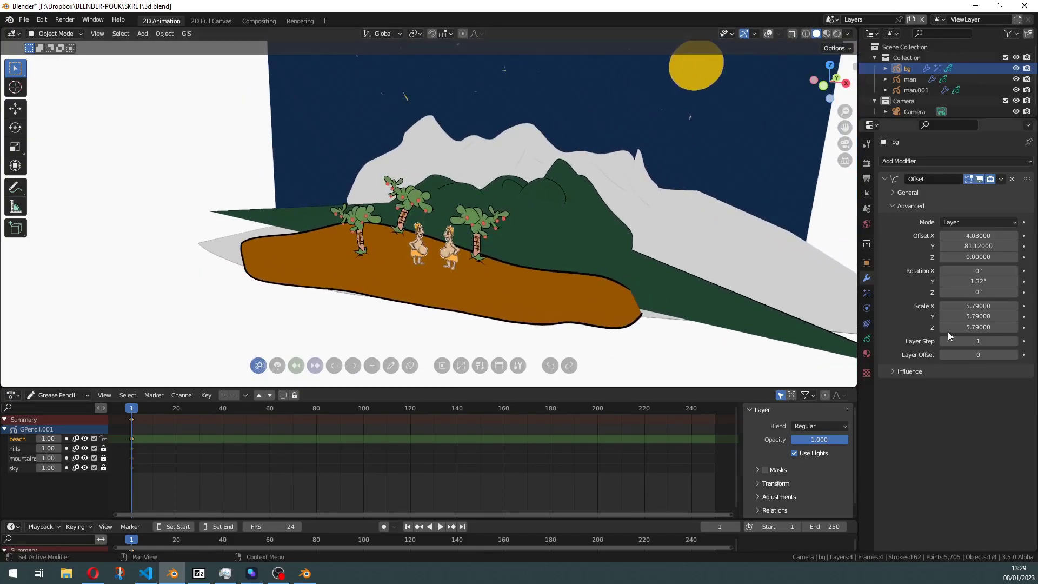
key(KP_1)
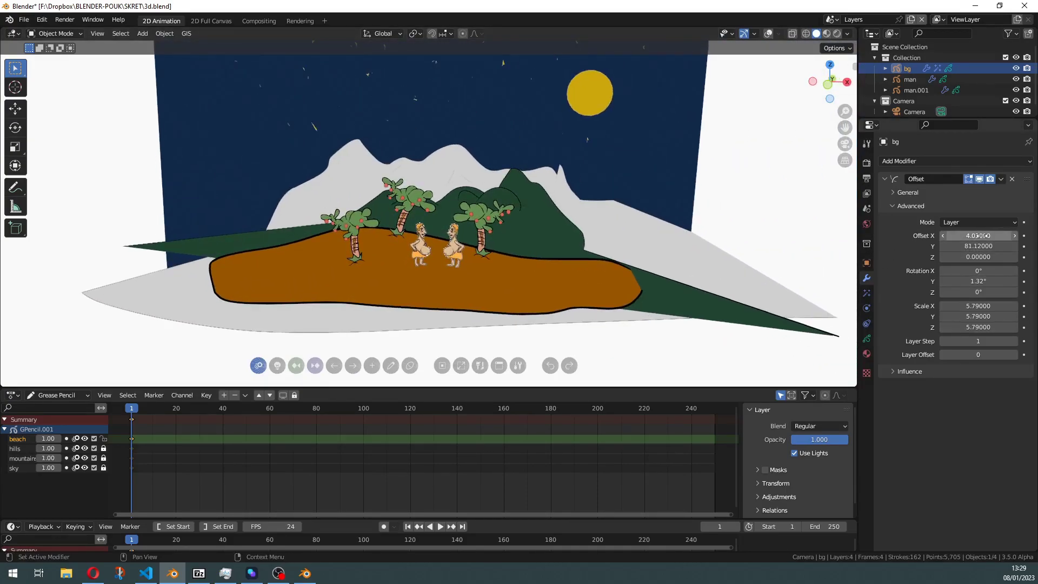
drag(979, 246, 1018, 246)
middle_drag(579, 254, 535, 262)
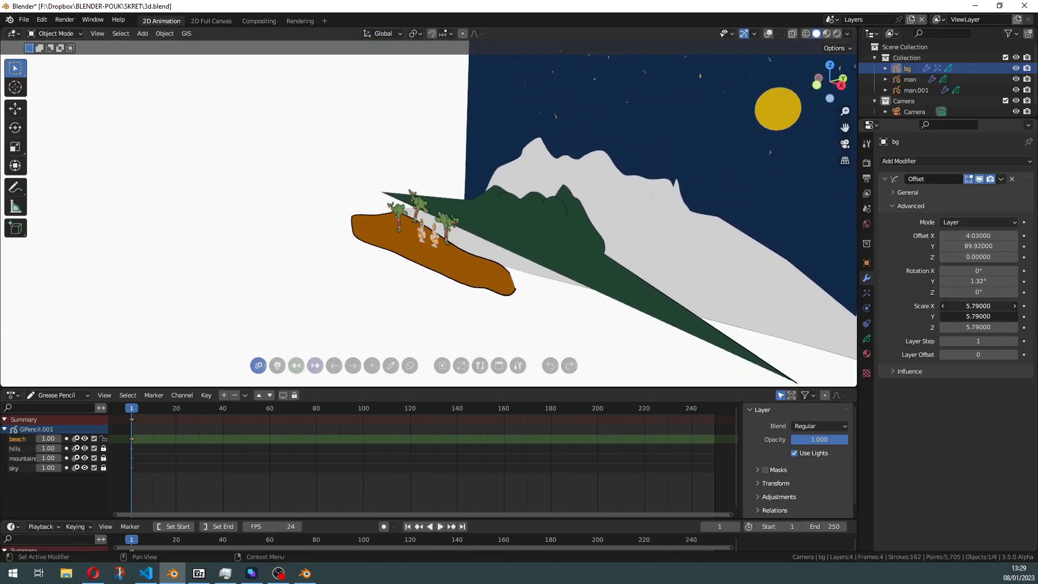
drag(968, 305, 995, 328)
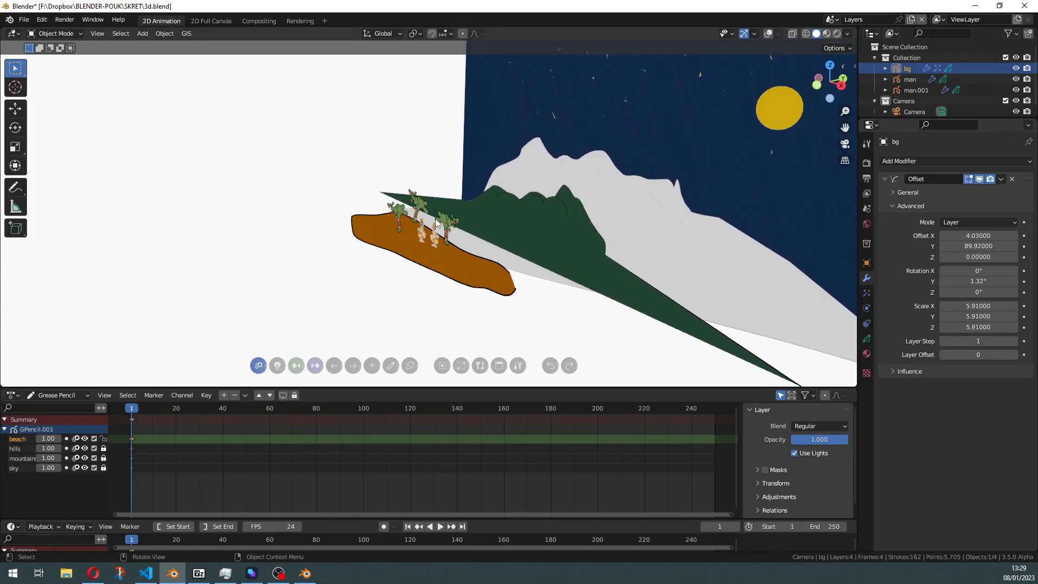
From camera view, compare the Offset modifier off and on while swinging the camera to show parallax
key(KP_0)
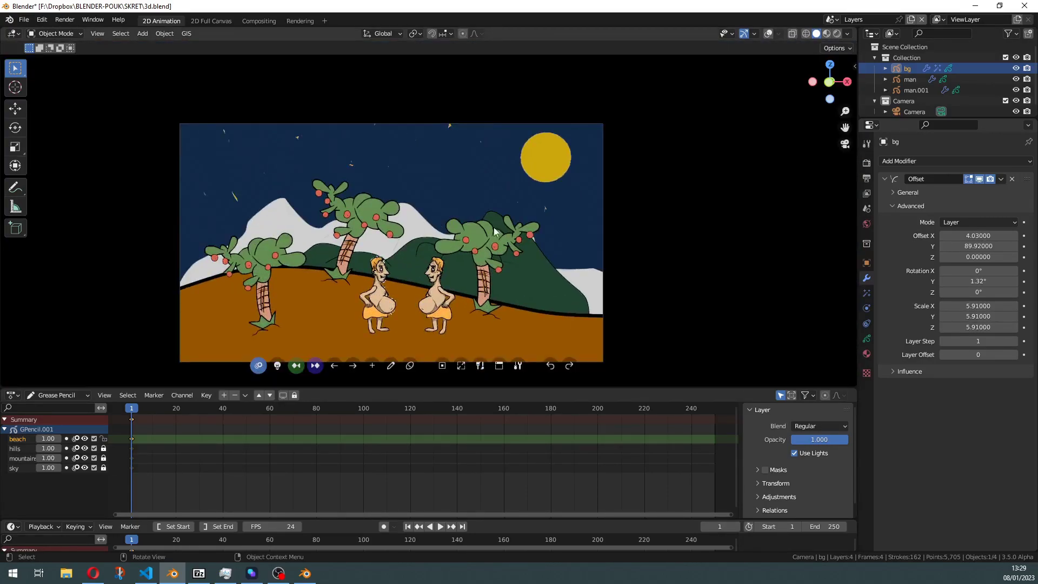
click(967, 180)
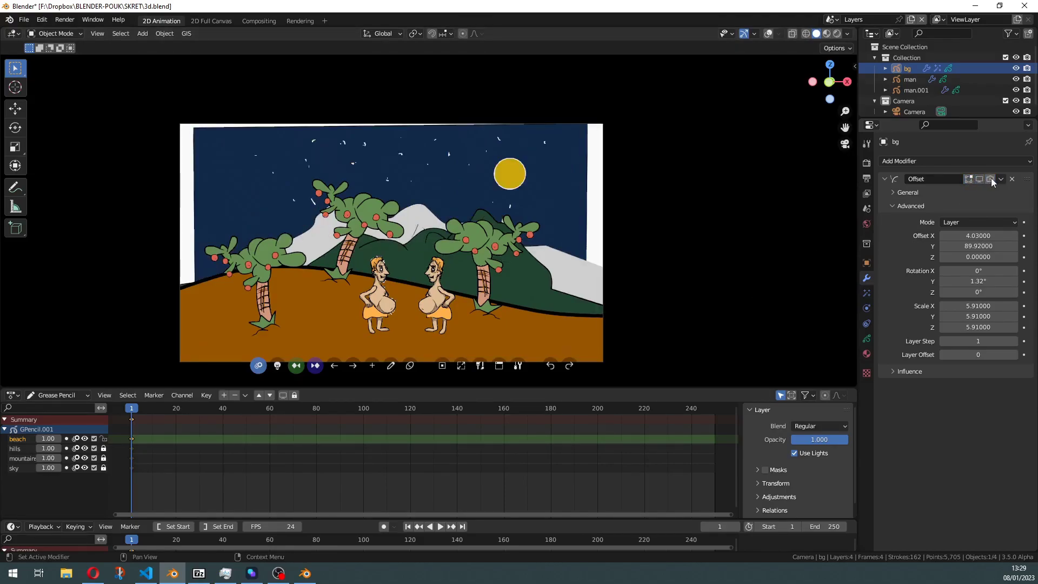
middle_drag(446, 276, 423, 168)
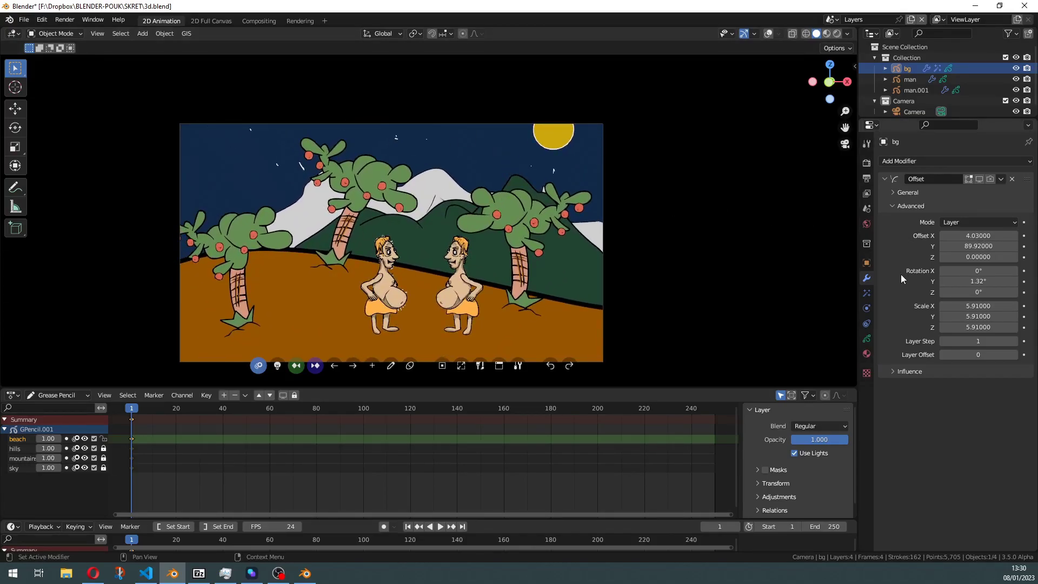
drag(967, 180, 991, 180)
middle_drag(515, 247, 487, 255)
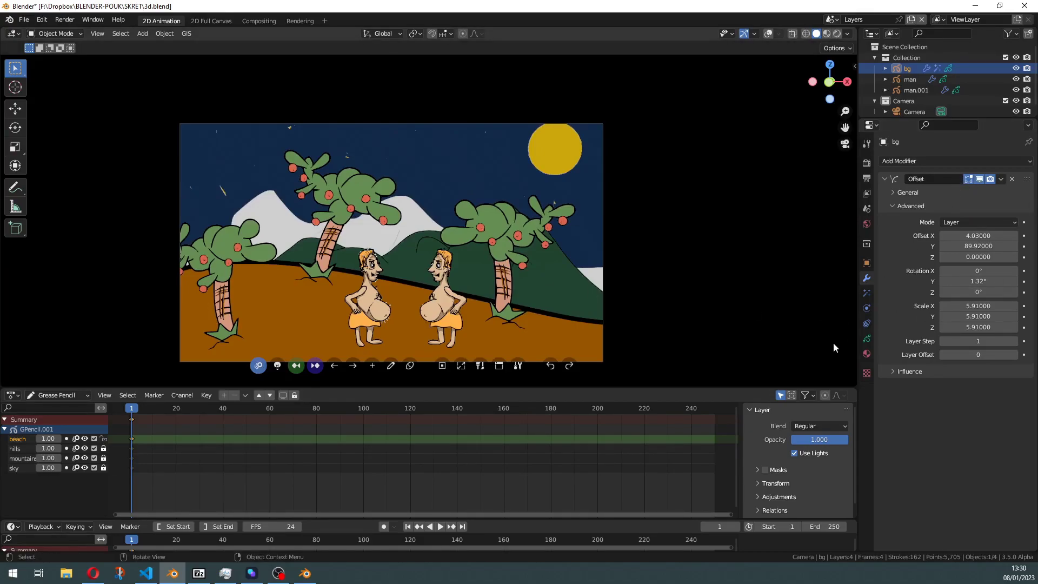
Inspect the bg layer's Transform settings in Object Data, then return to the Offset modifier
click(867, 338)
scroll(913, 336, down, 3)
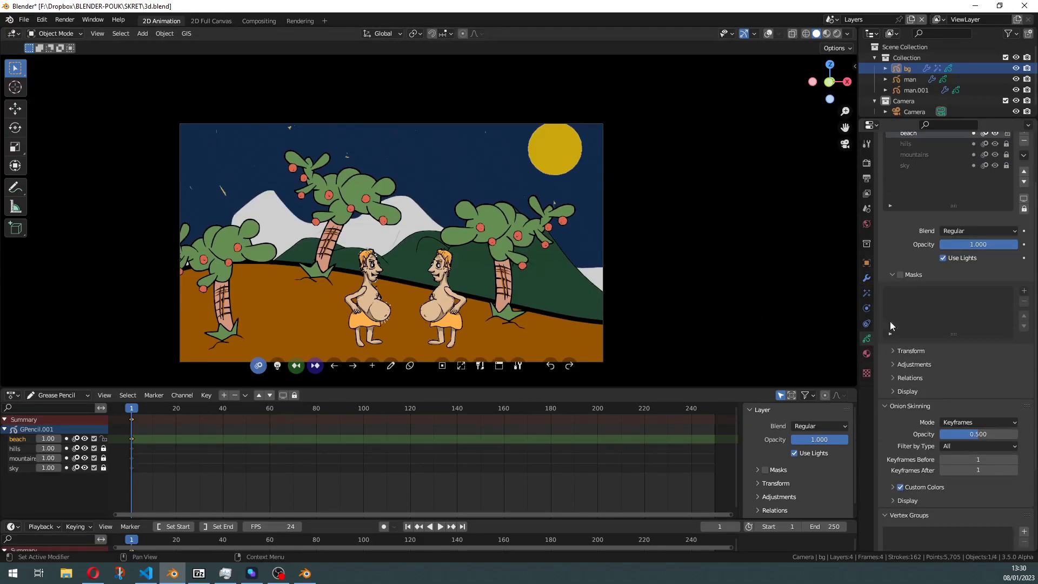
scroll(913, 319, down, 4)
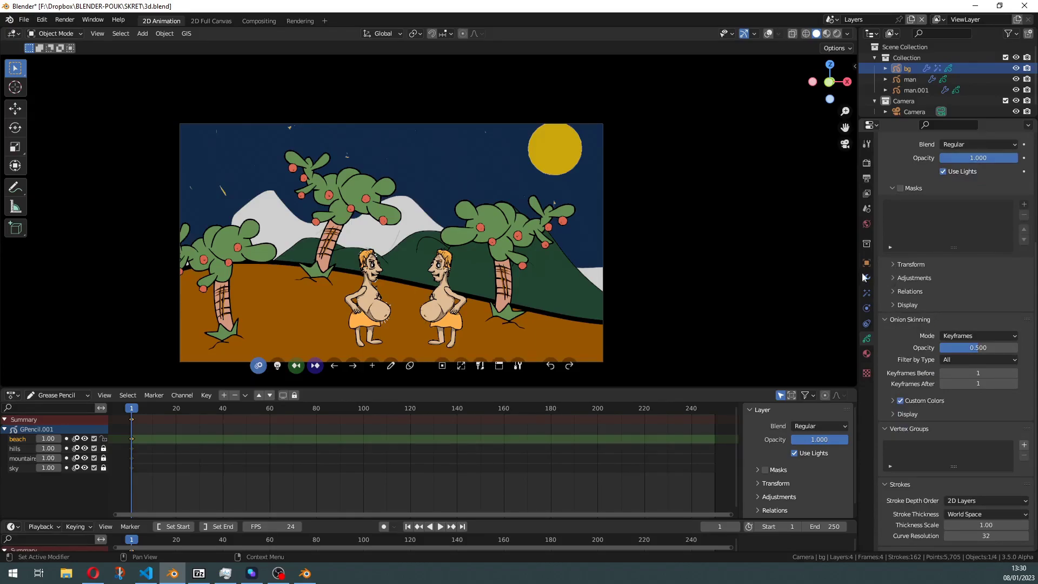
click(894, 265)
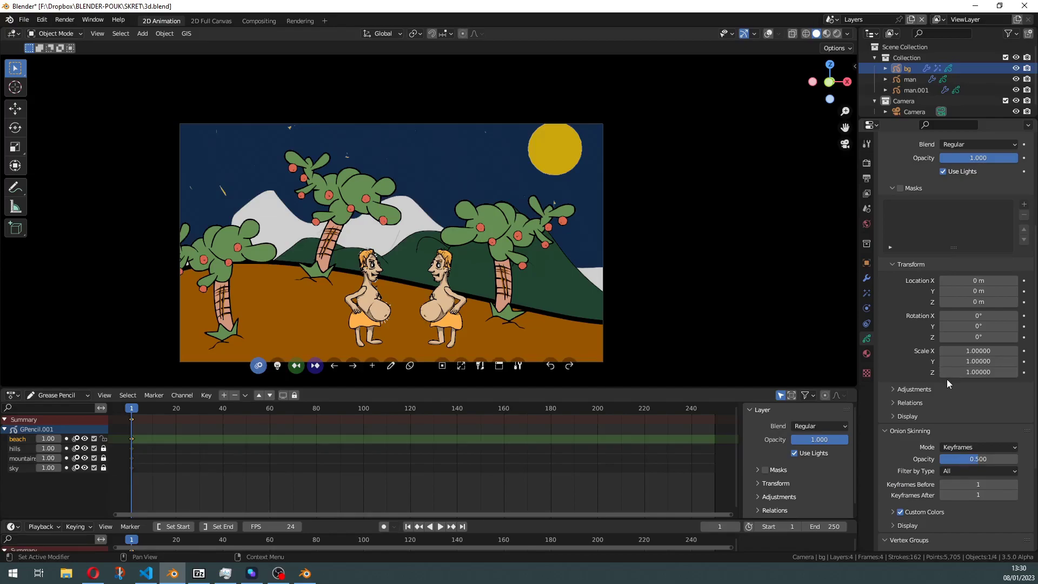
click(893, 264)
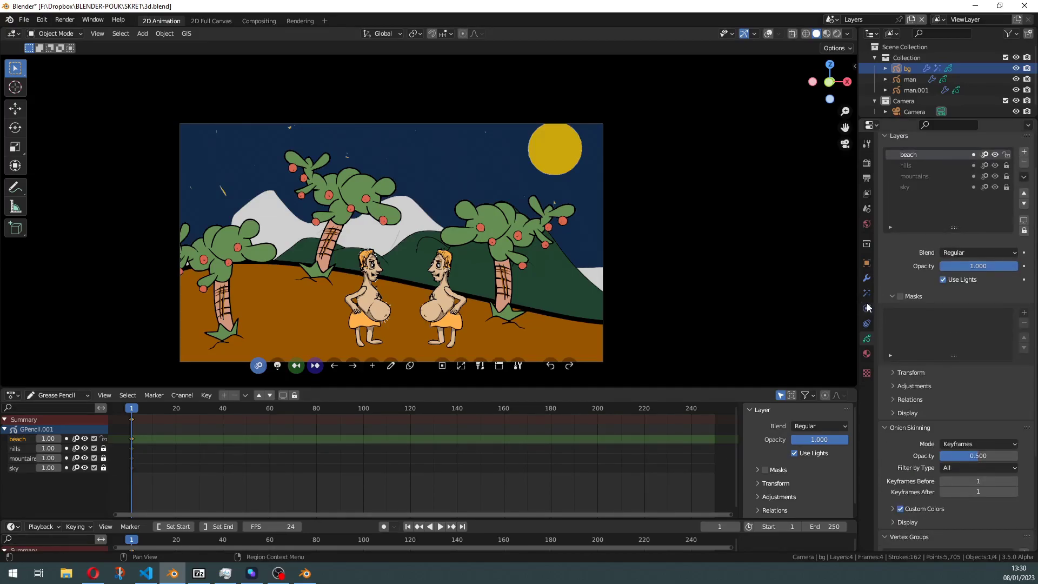
click(867, 278)
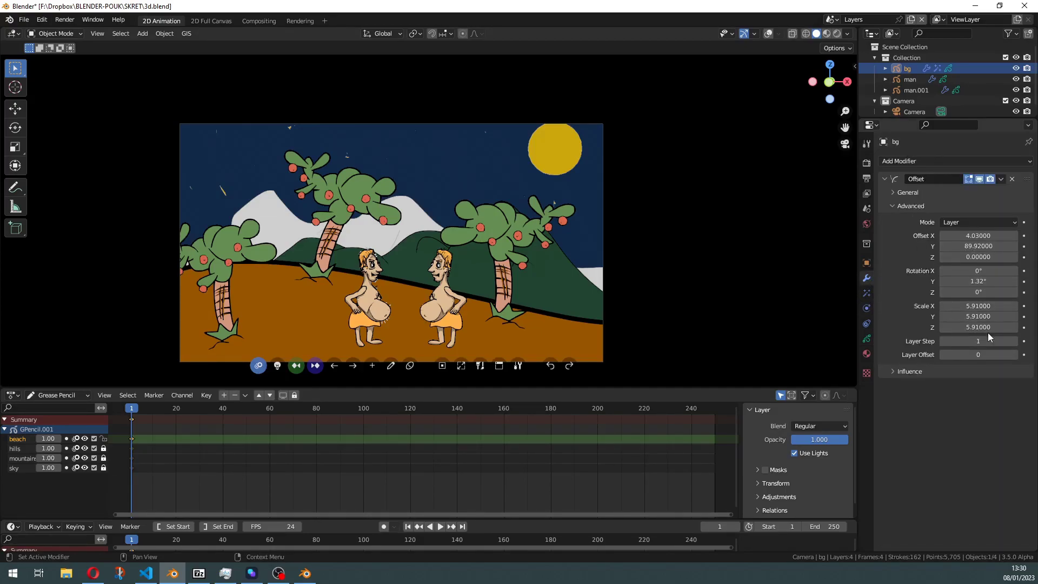
Lower the Offset scale to 5.128 on all axes, check parallax, and switch to the Materials scene
drag(979, 305, 949, 327)
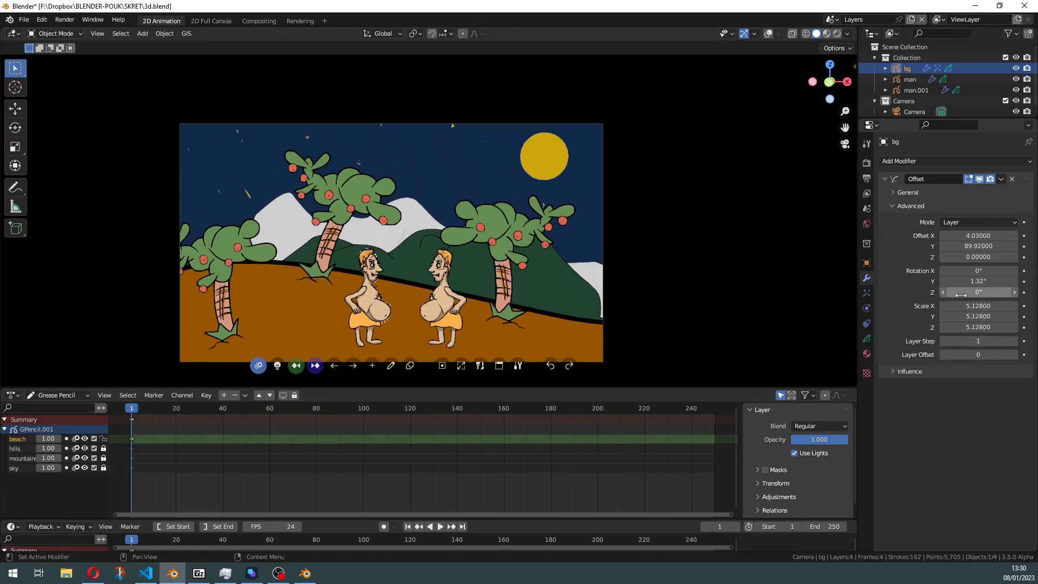
mouse_move(541, 330)
middle_down()
mouse_move(517, 328)
mouse_move(542, 332)
mouse_move(528, 334)
middle_up()
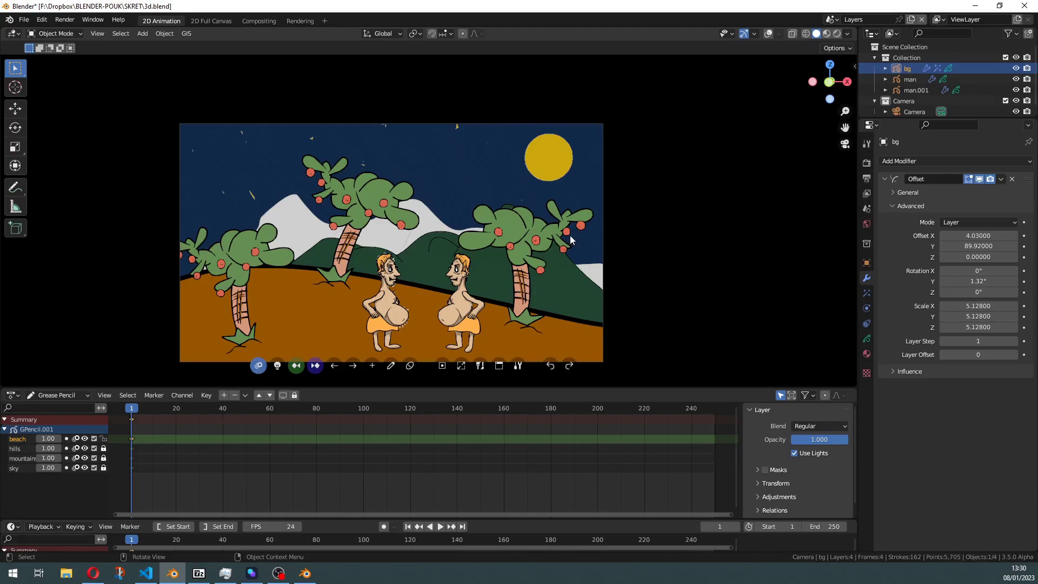
middle_drag(530, 231, 511, 236)
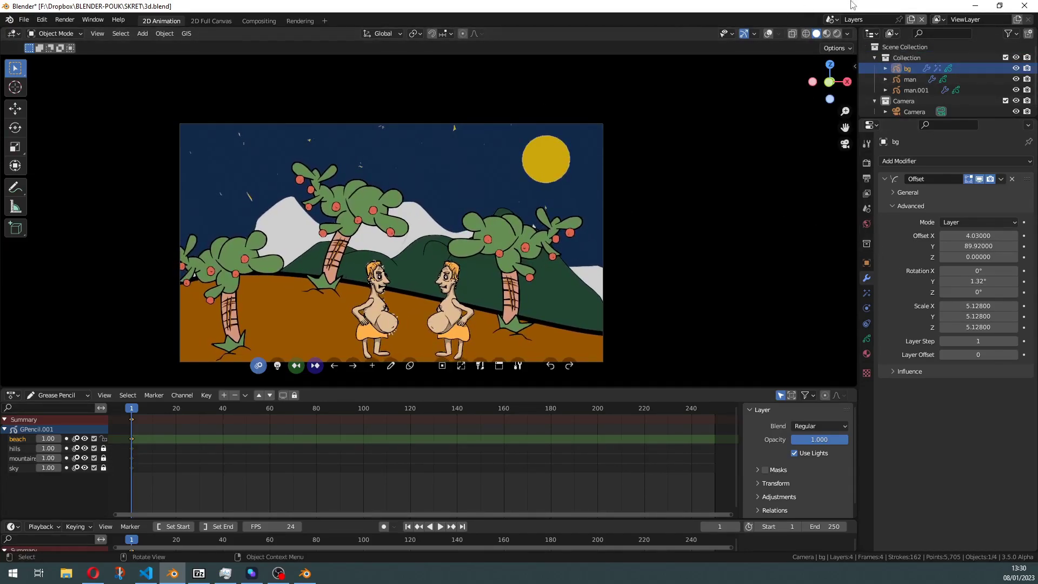
click(831, 20)
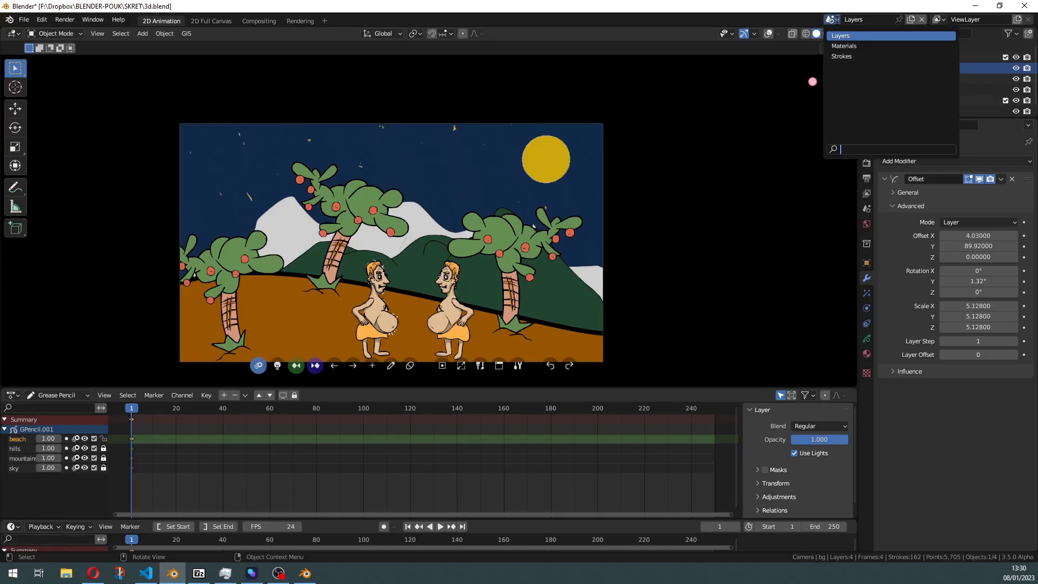
click(848, 46)
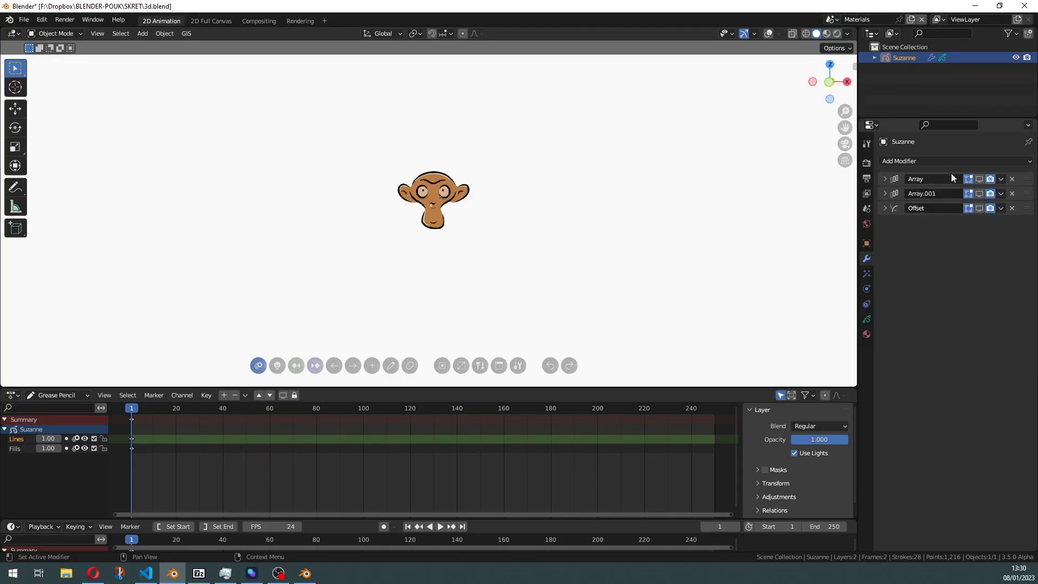
Show the Array and Array.001 modifiers in the viewport so Suzanne repeats as a grid
scroll(442, 208, up, 3)
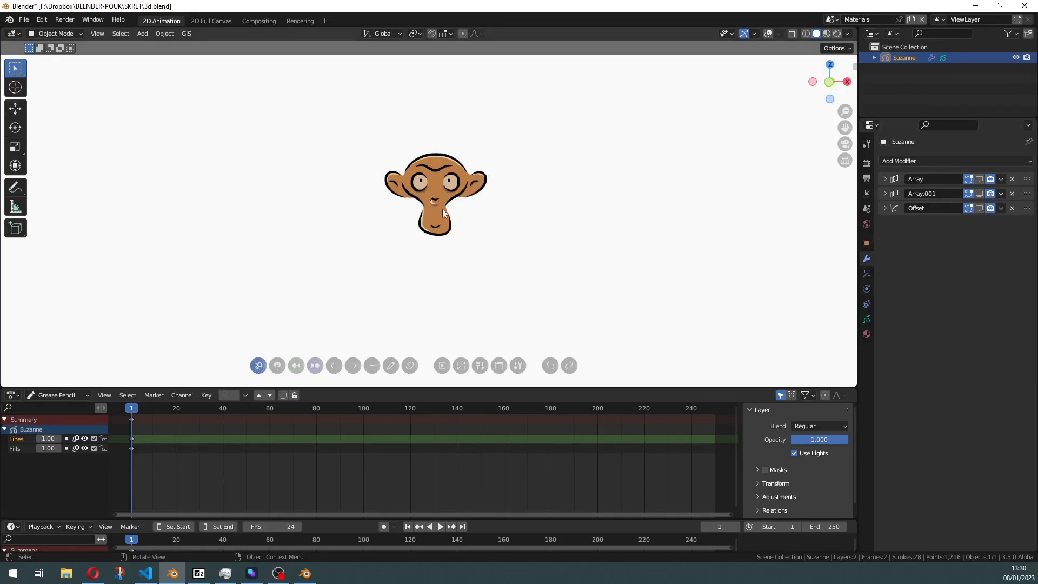
shift+middle_drag(452, 196, 436, 226)
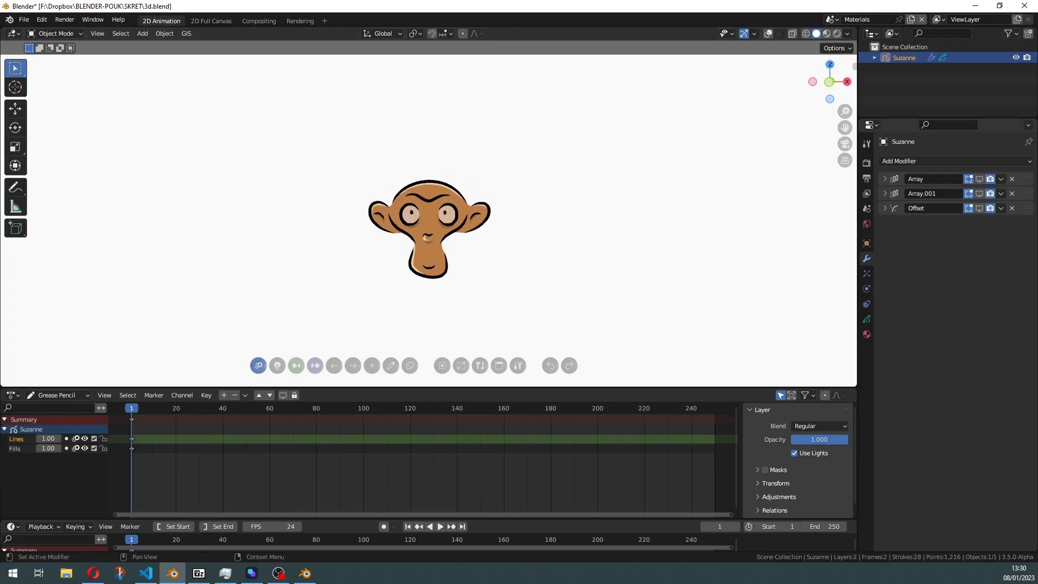
click(979, 179)
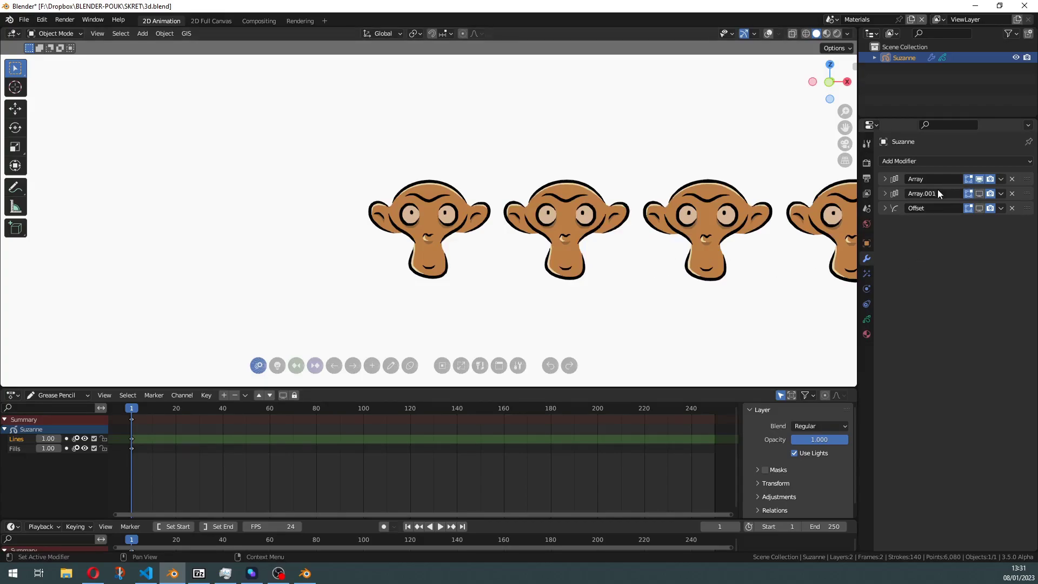
scroll(532, 277, down, 3)
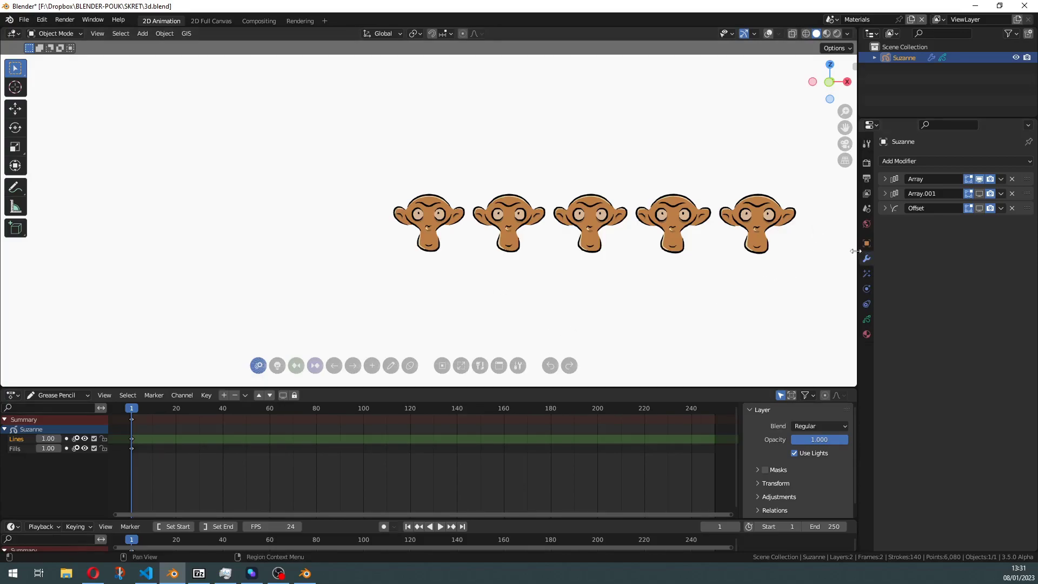
click(980, 193)
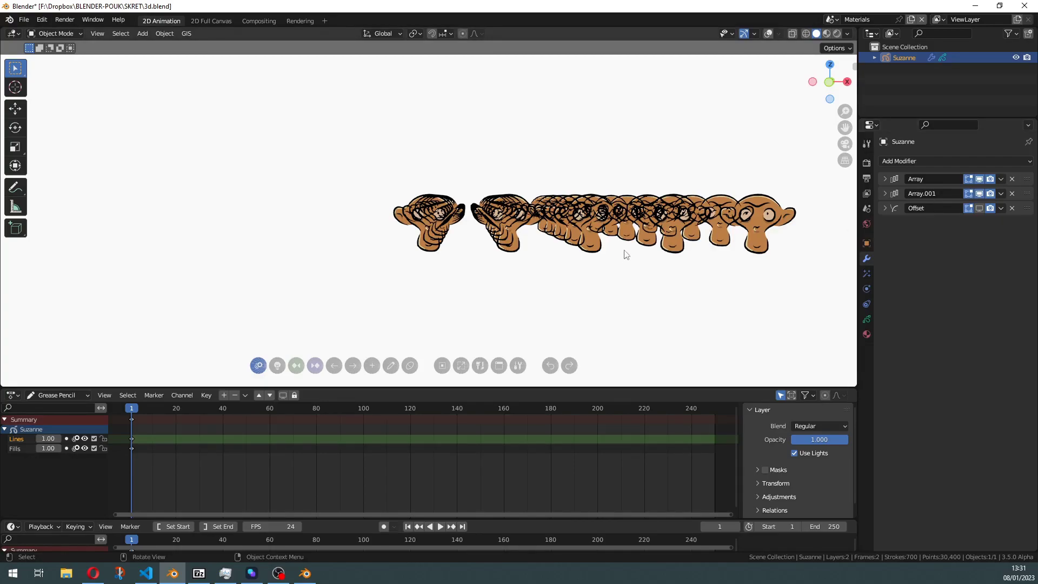
middle_drag(625, 226, 475, 206)
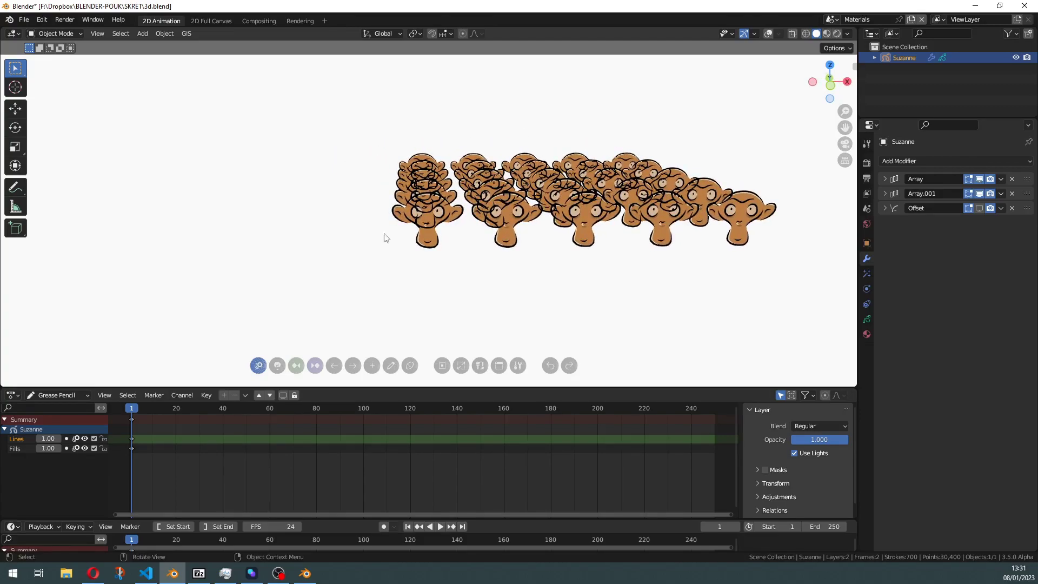
Set the Suzanne object's Stroke Depth Order to 3D Location and orbit to check the overlap
click(866, 315)
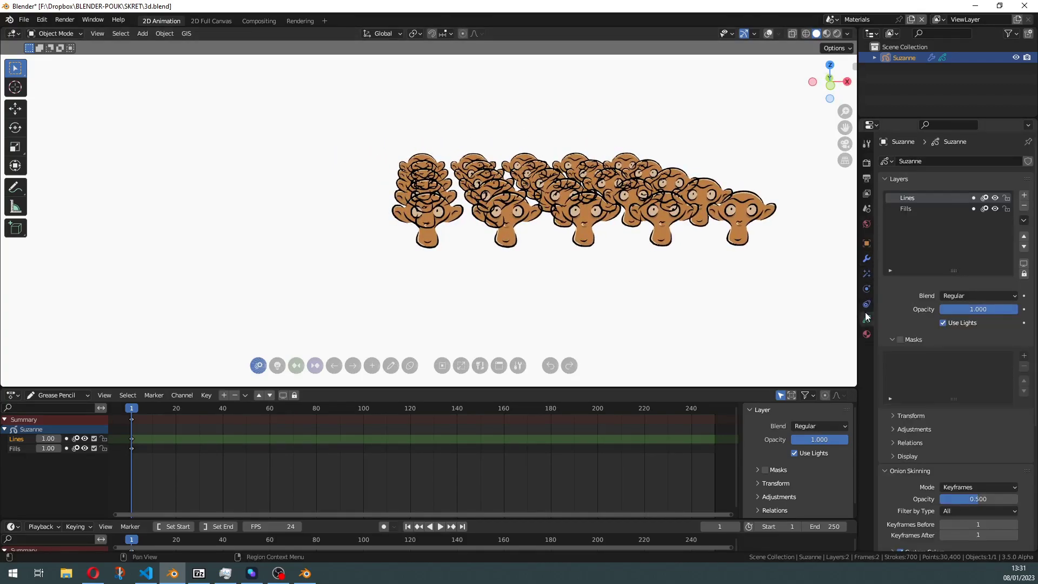
scroll(911, 254, down, 5)
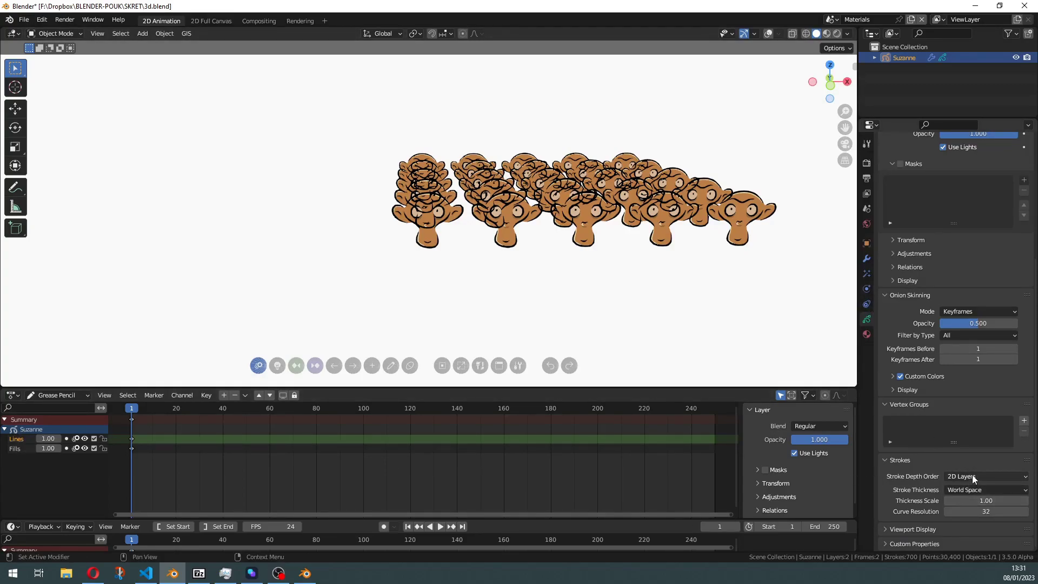
click(987, 478)
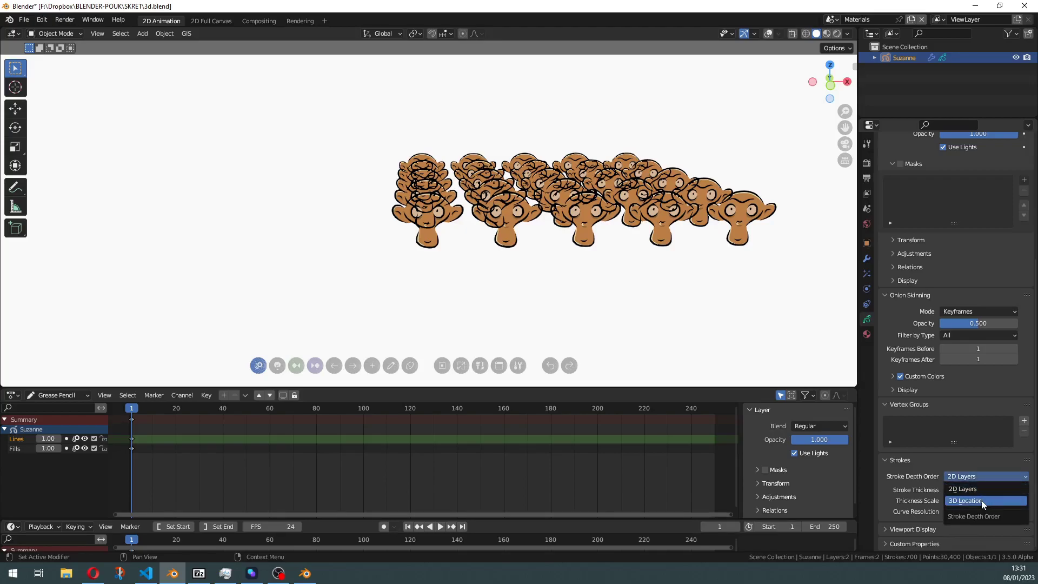
click(982, 501)
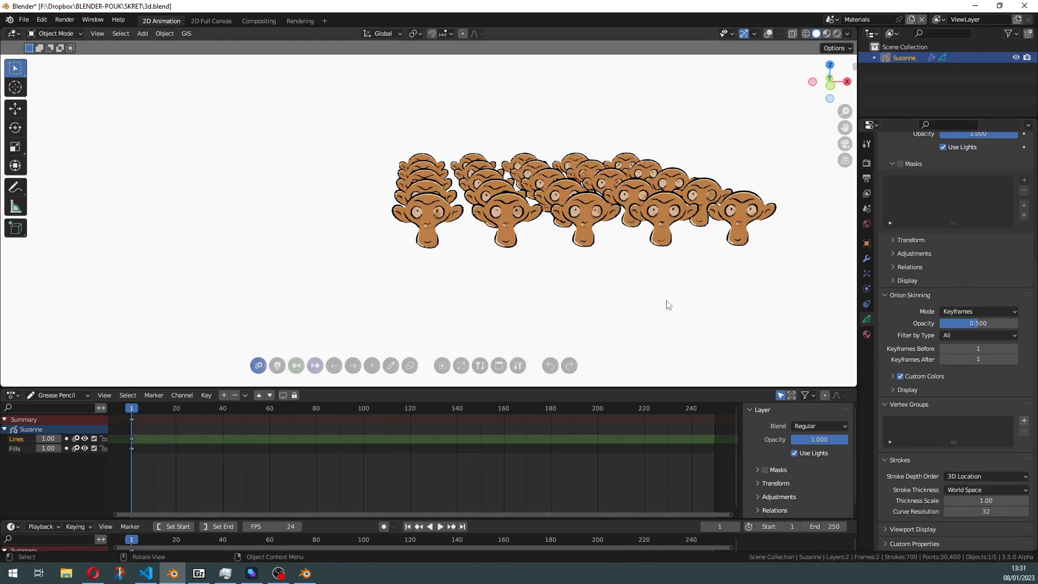
scroll(665, 301, up, 6)
middle_drag(484, 262, 457, 201)
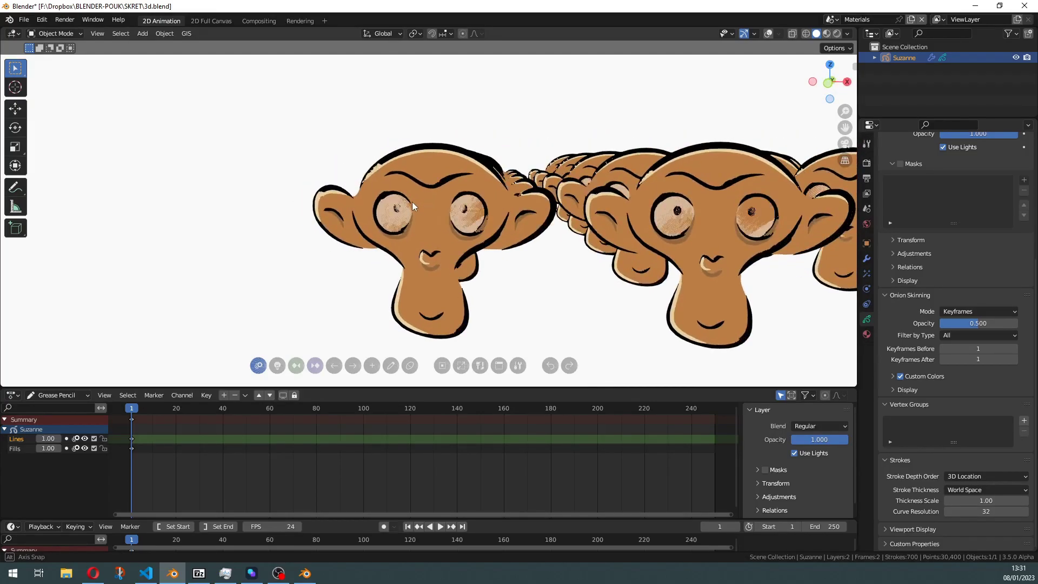
mouse_move(412, 206)
middle_down()
mouse_move(425, 206)
mouse_move(371, 226)
middle_up()
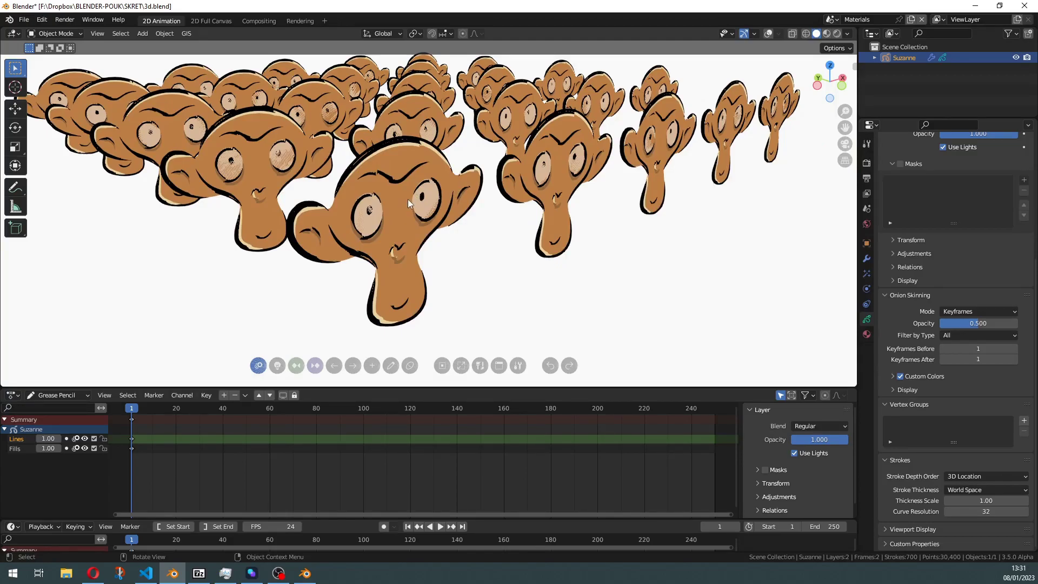
mouse_move(408, 199)
middle_down()
mouse_move(388, 197)
mouse_move(398, 212)
mouse_move(377, 209)
mouse_move(391, 199)
middle_up()
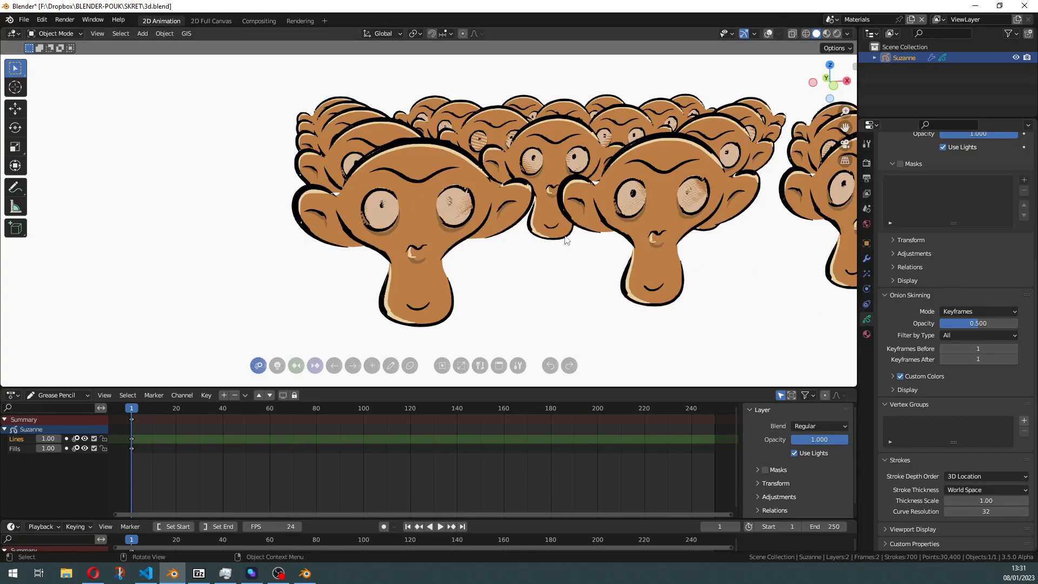
middle_drag(566, 240, 502, 230)
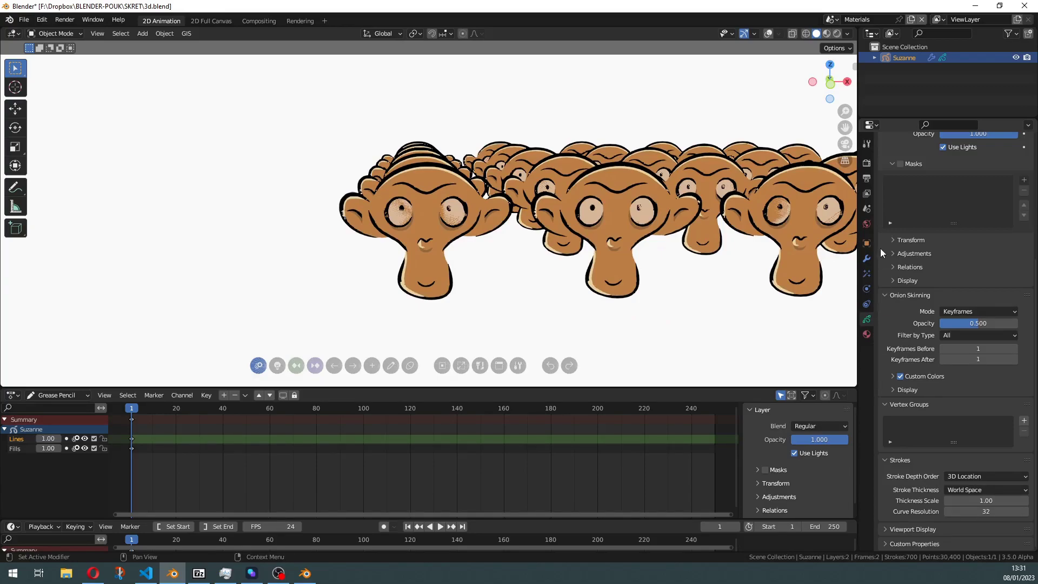
Expand Suzanne's Material-mode Offset modifier (Y -0.11) and show it in the viewport
click(867, 258)
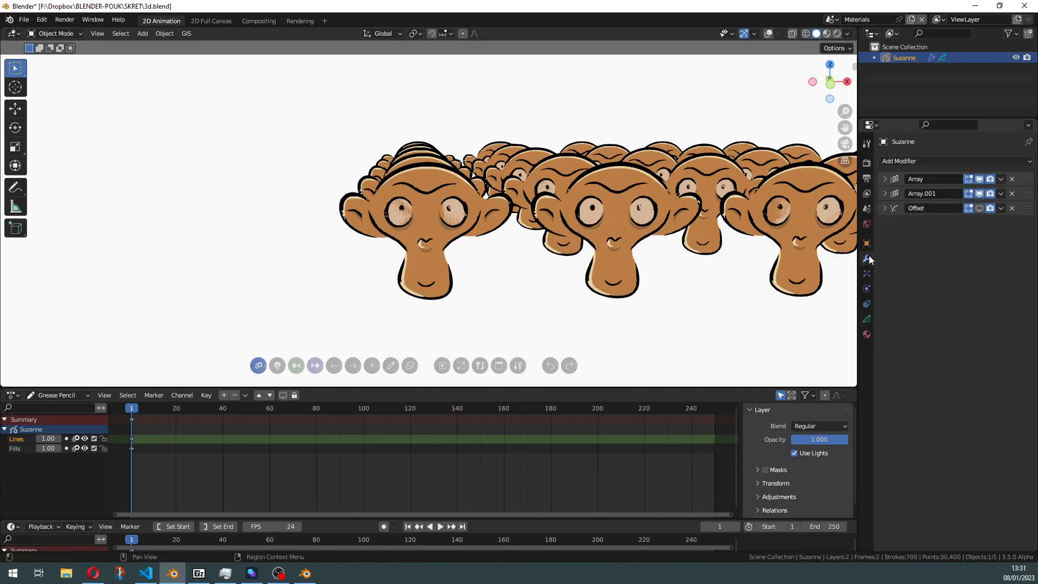
click(885, 210)
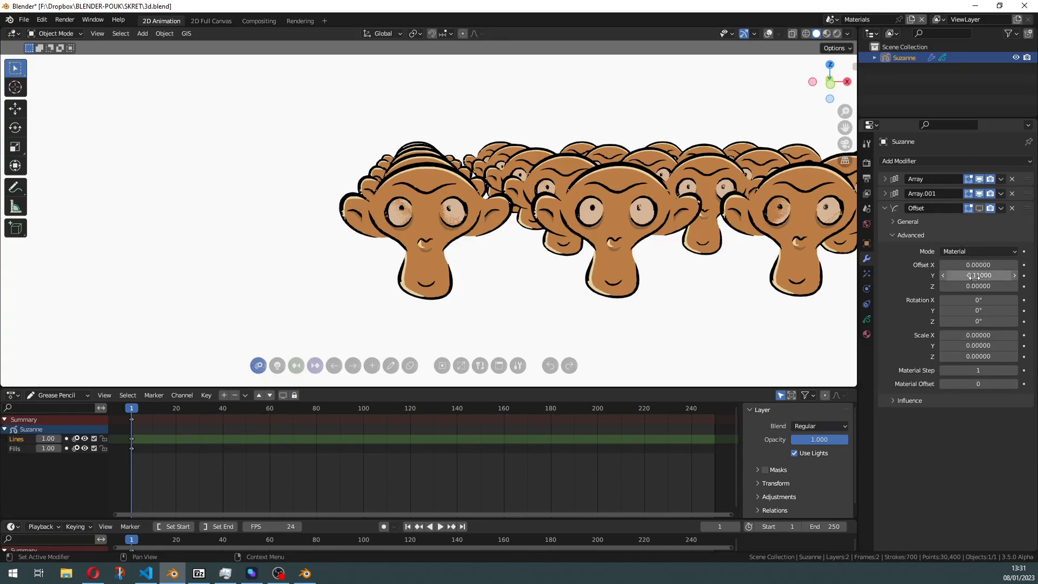
click(978, 210)
middle_drag(553, 280, 515, 307)
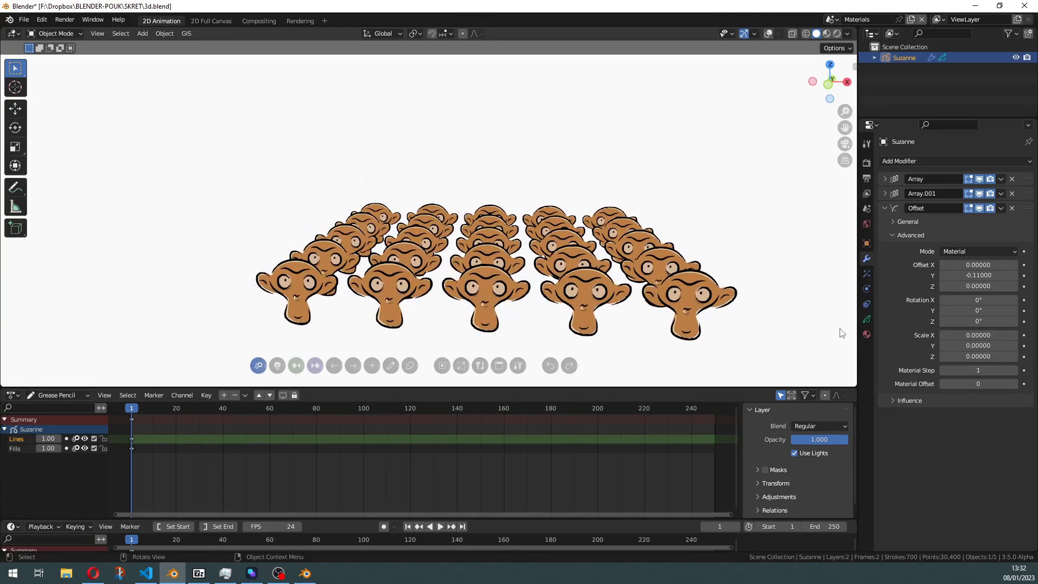
click(867, 335)
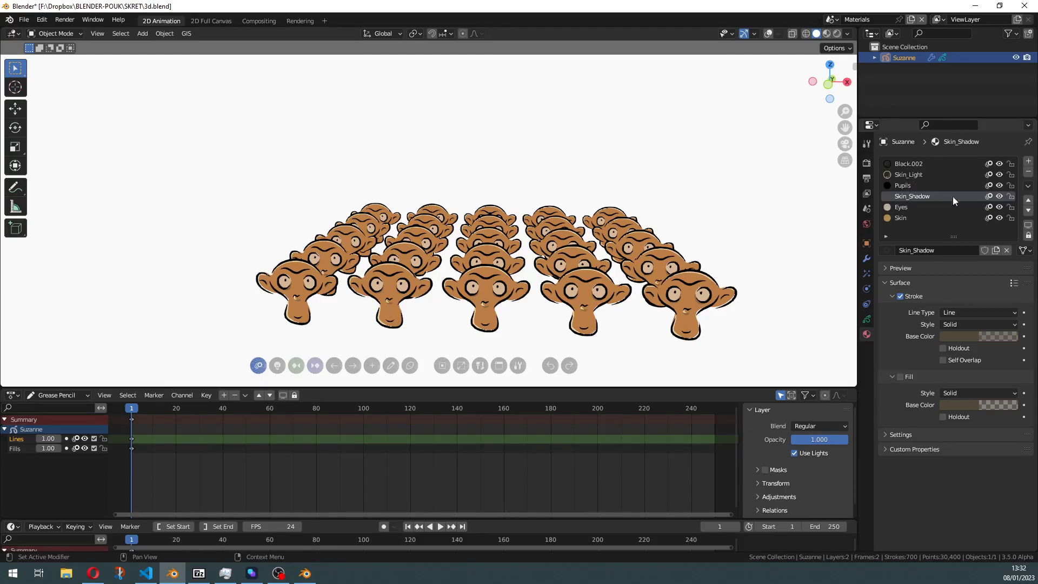
click(866, 259)
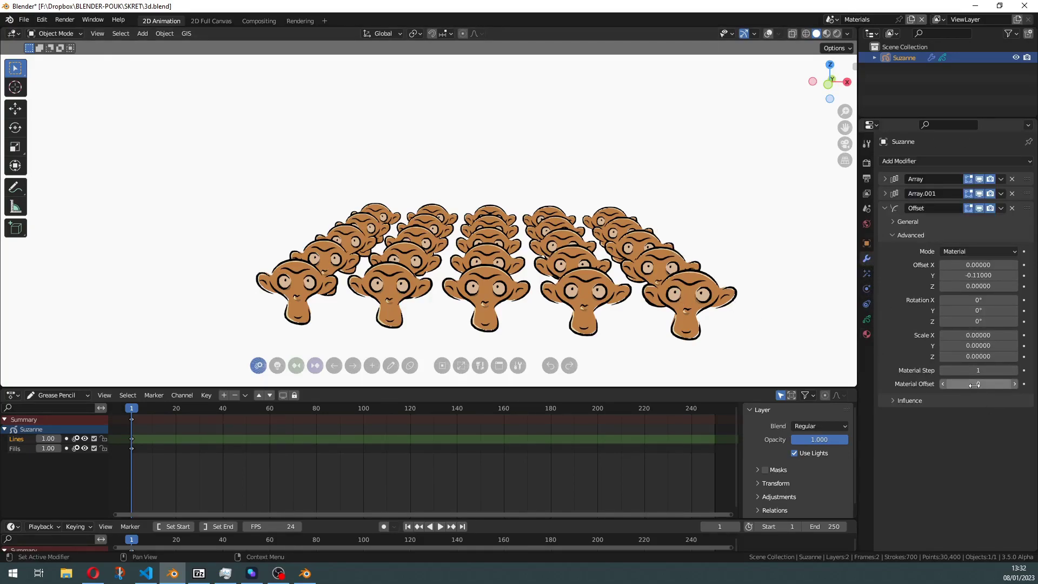
mouse_move(970, 384)
mouse_down()
mouse_move(1027, 384)
mouse_move(969, 385)
mouse_up()
click(968, 385)
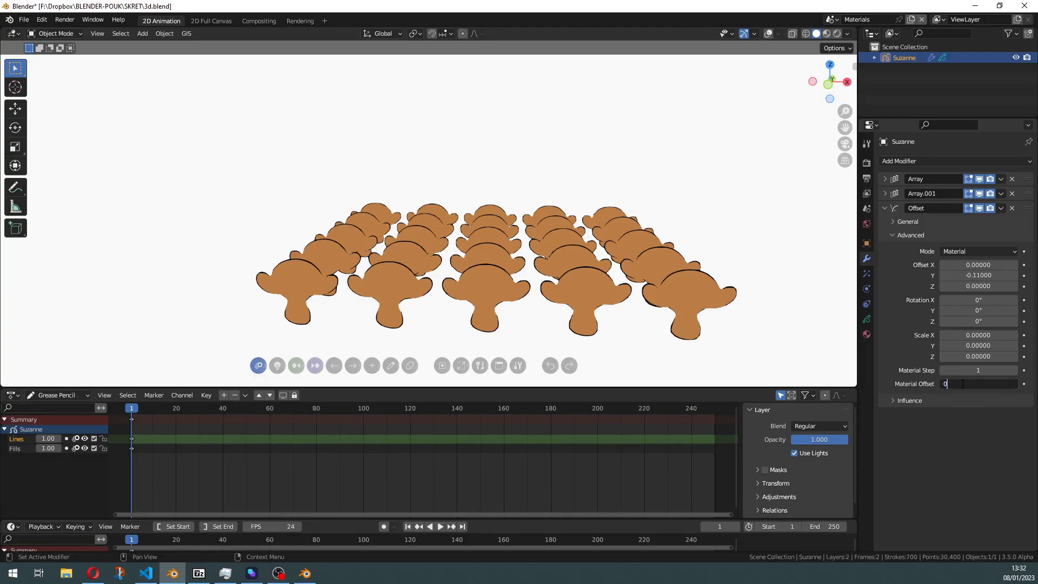
text(0)
key(Return)
mouse_move(959, 372)
mouse_down()
mouse_move(985, 372)
mouse_move(959, 372)
mouse_up()
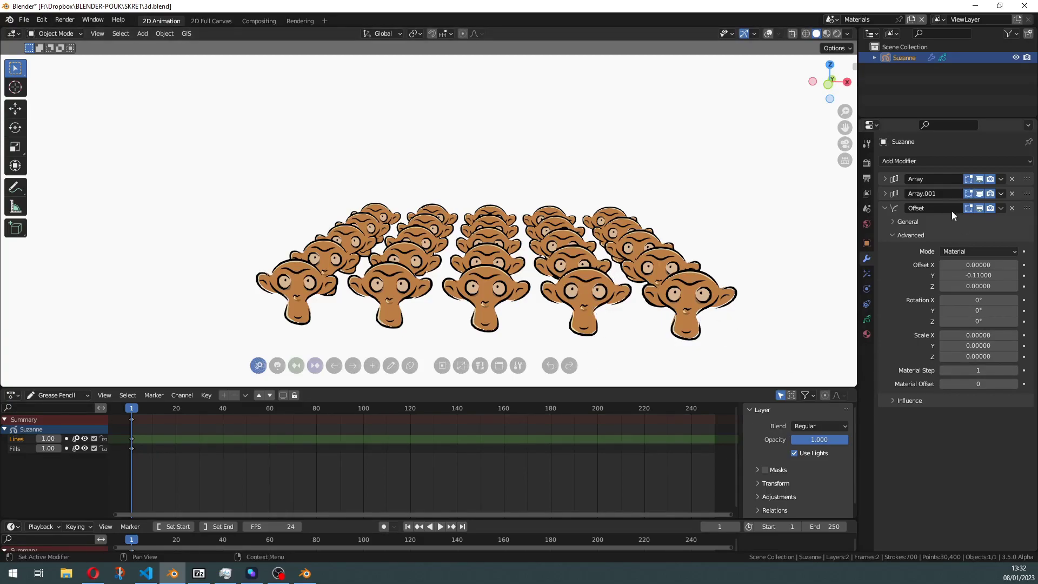
Review the Offset modifier's mode choices, then switch to the Strokes scene
click(968, 250)
click(833, 20)
click(848, 60)
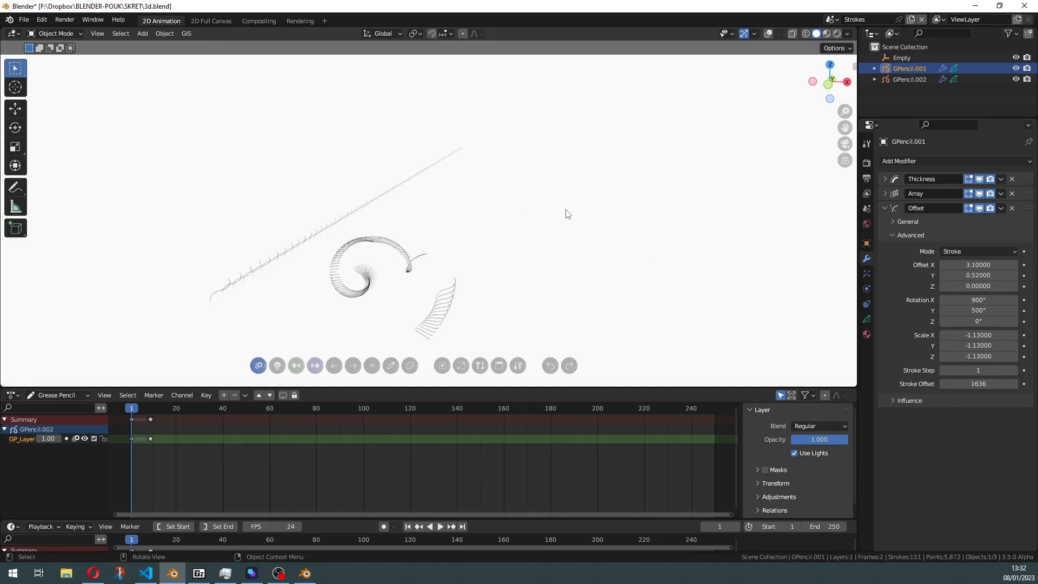
Compare the GPencil.001 Stroke-mode Offset modifier off and on, briefly checking the Array modifier settings
scroll(715, 251, up, 2)
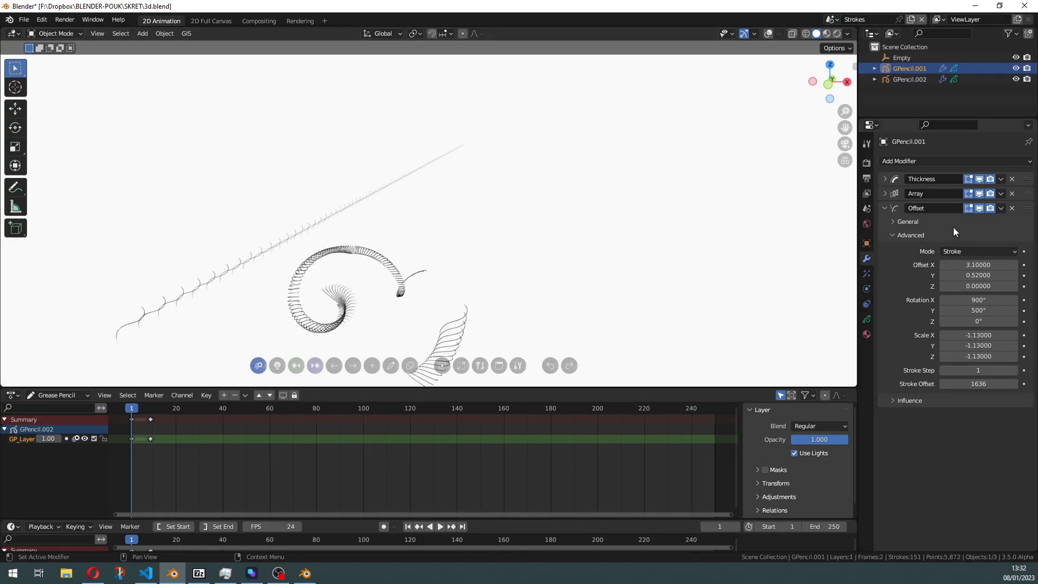
click(979, 209)
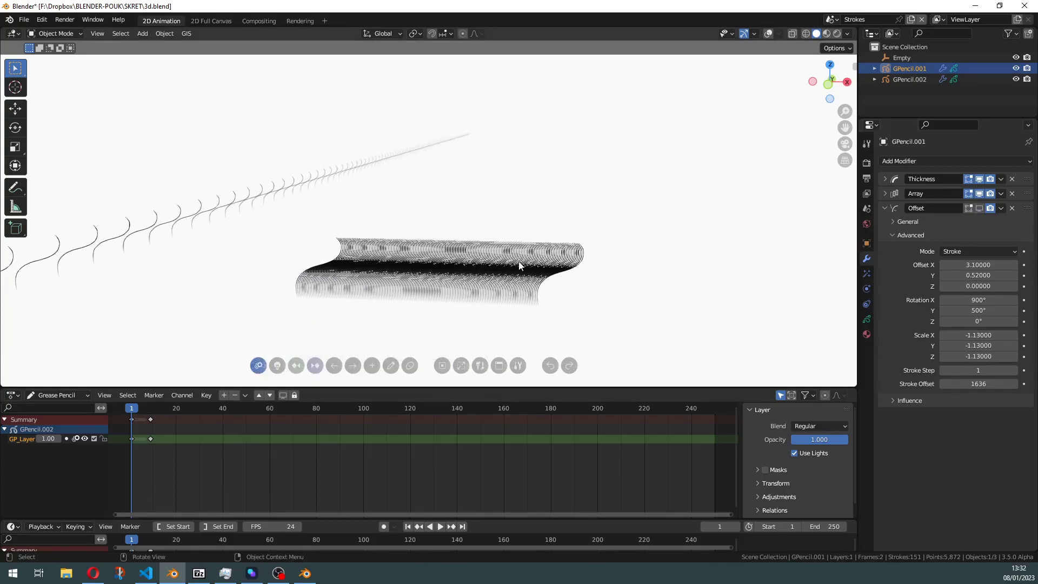
scroll(519, 265, up, 5)
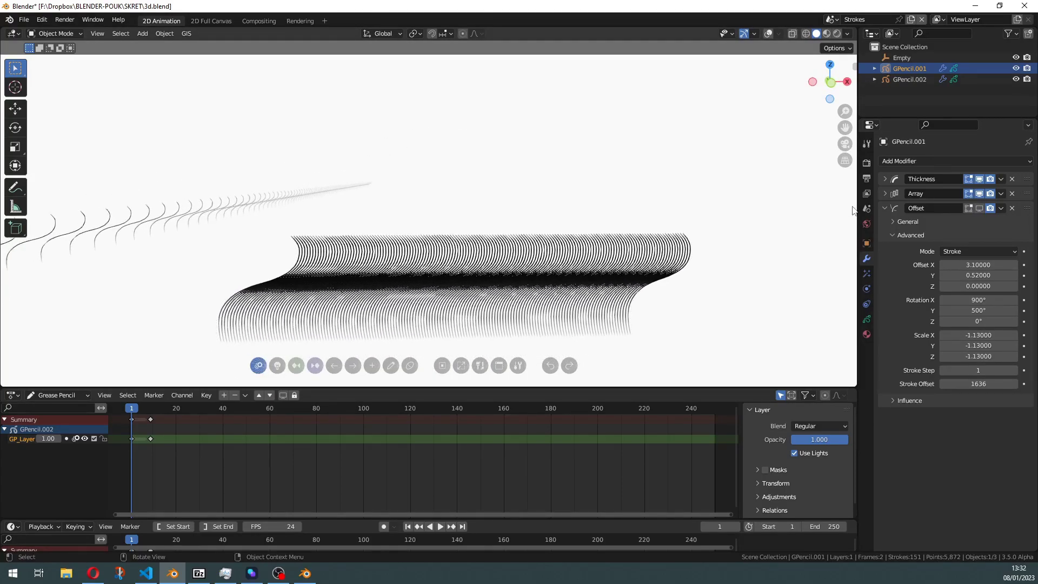
click(885, 194)
click(885, 193)
click(979, 208)
scroll(545, 290, down, 2)
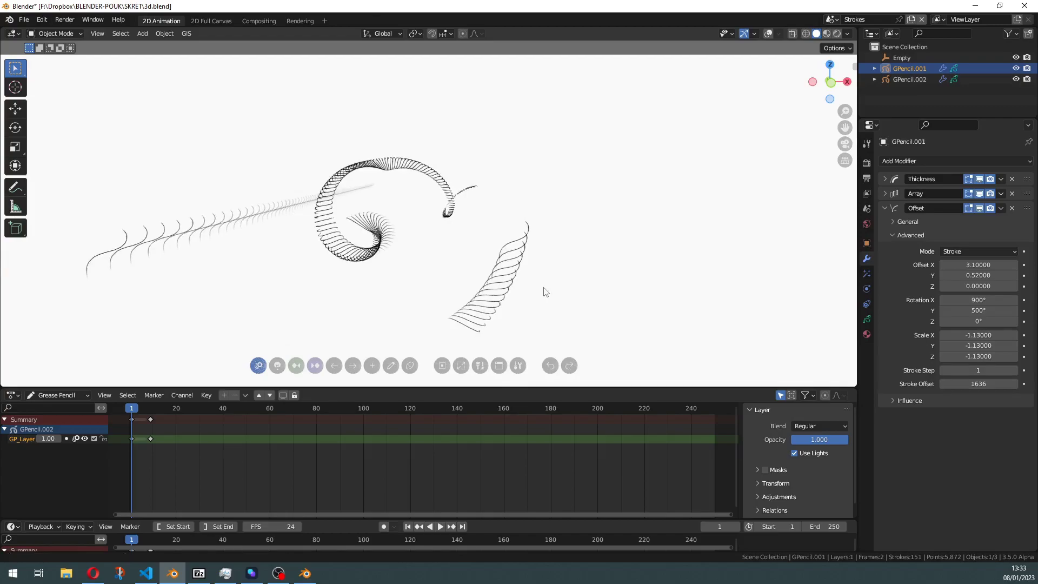
scroll(560, 280, up, 2)
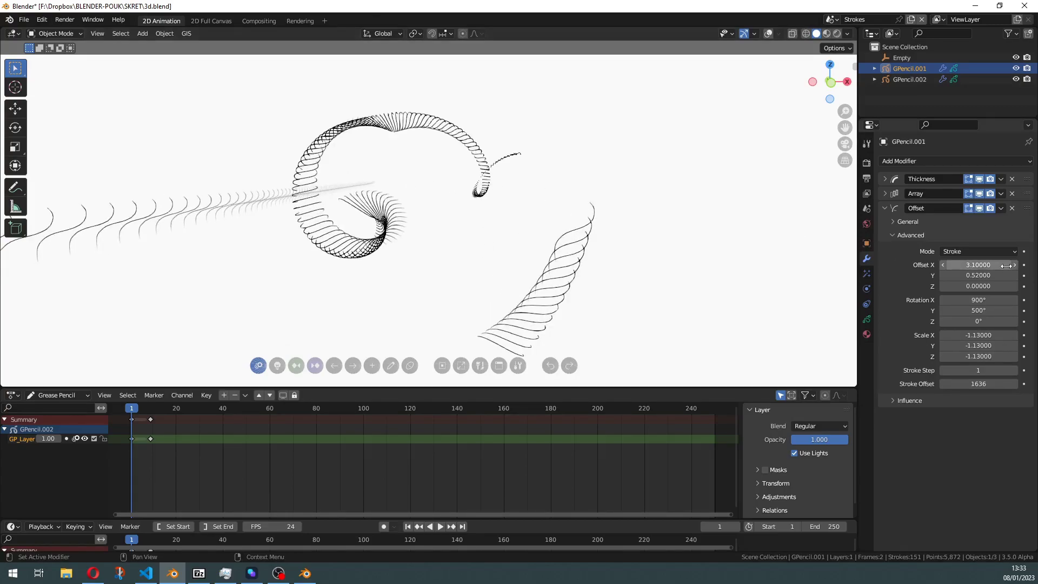